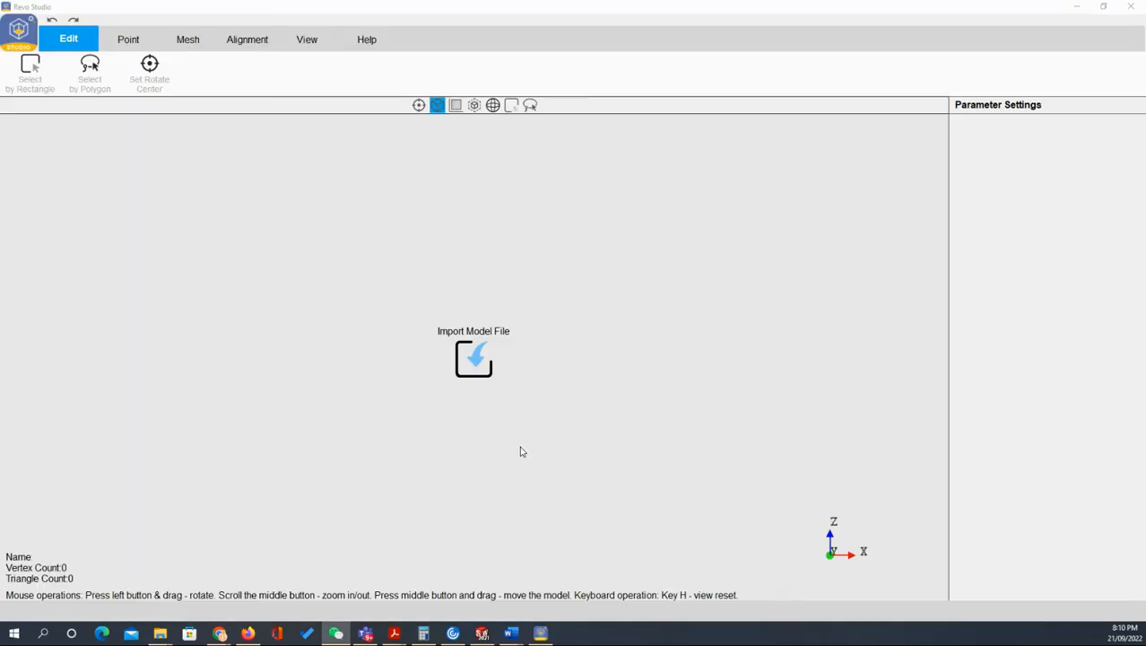
pyautogui.click(474, 358)
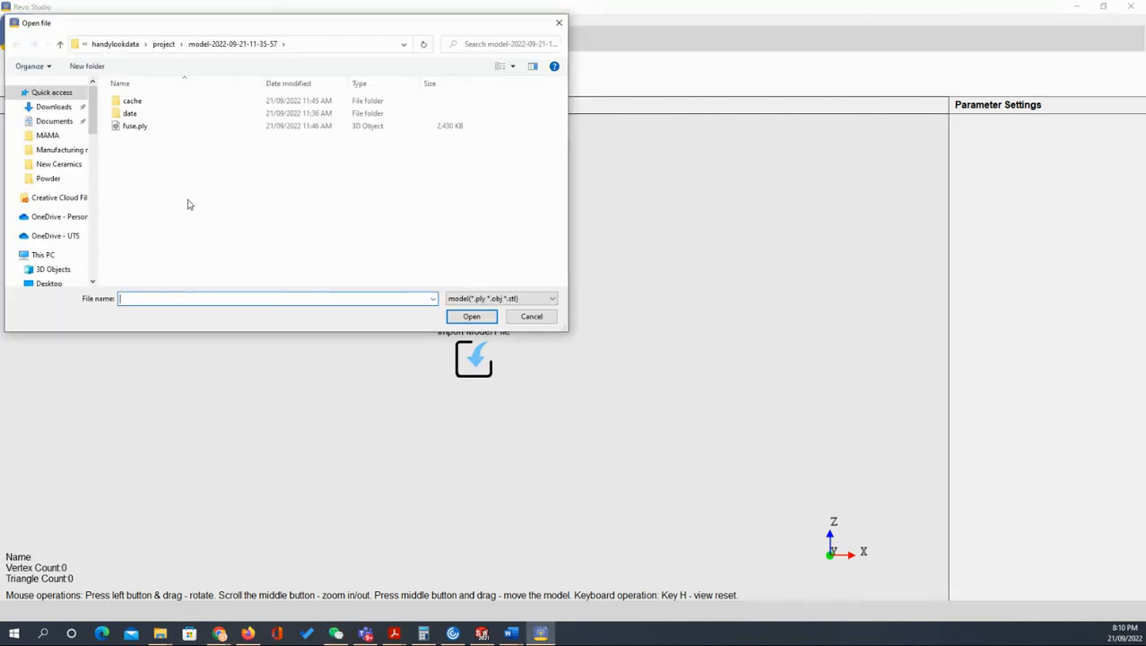
pyautogui.click(164, 46)
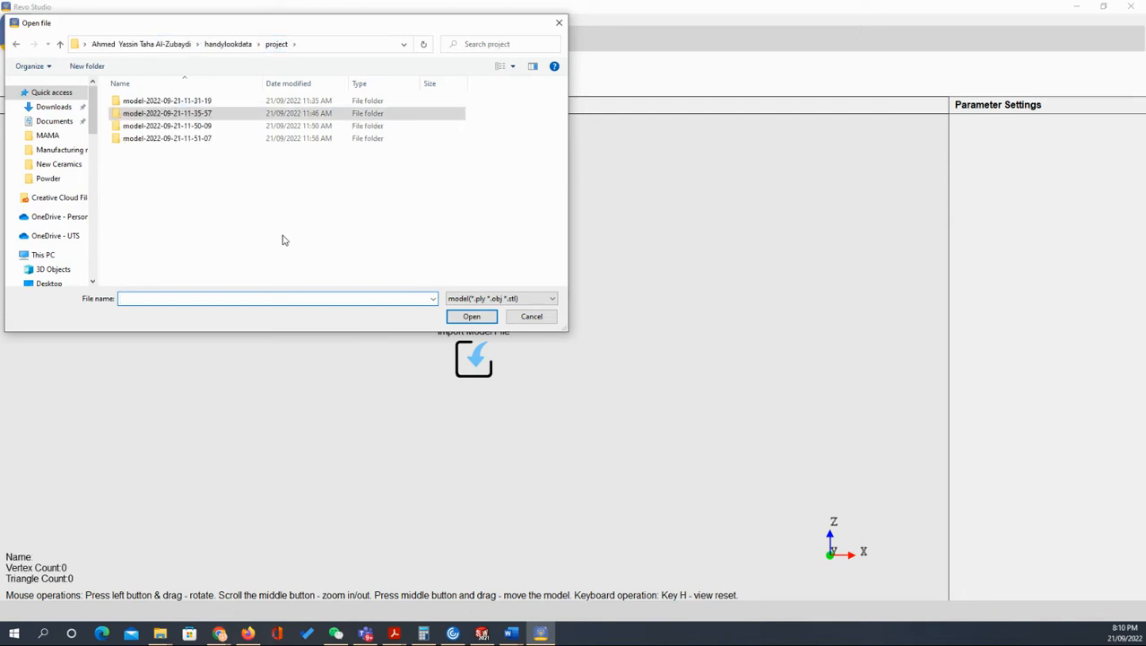
pyautogui.click(168, 114)
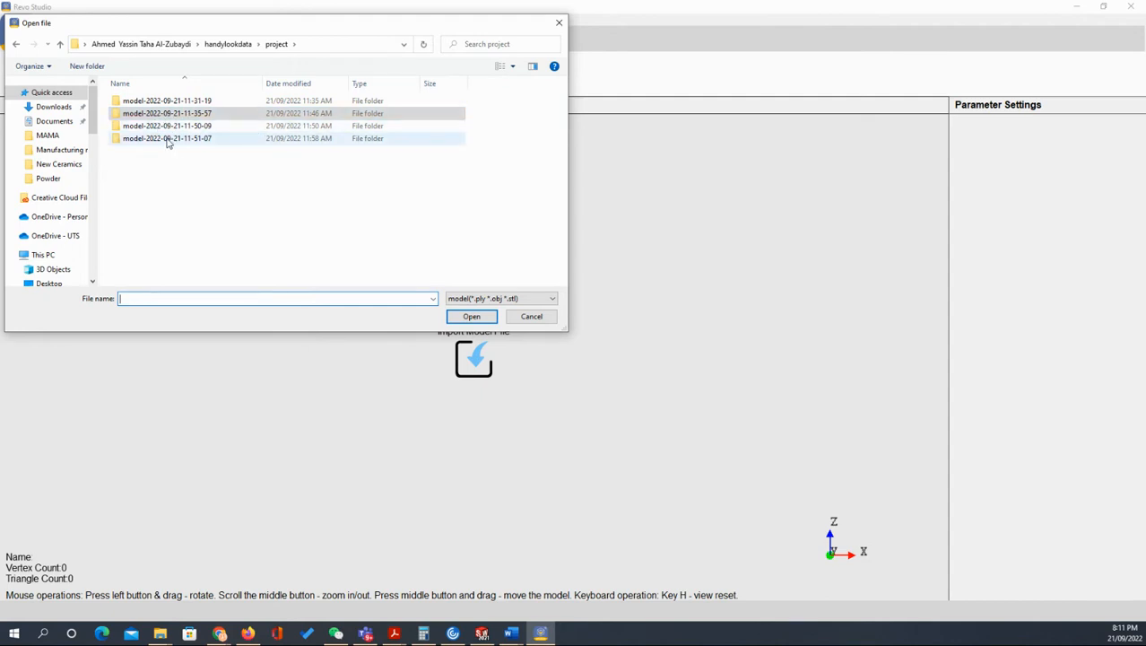
pyautogui.doubleClick(168, 139)
pyautogui.click(135, 129)
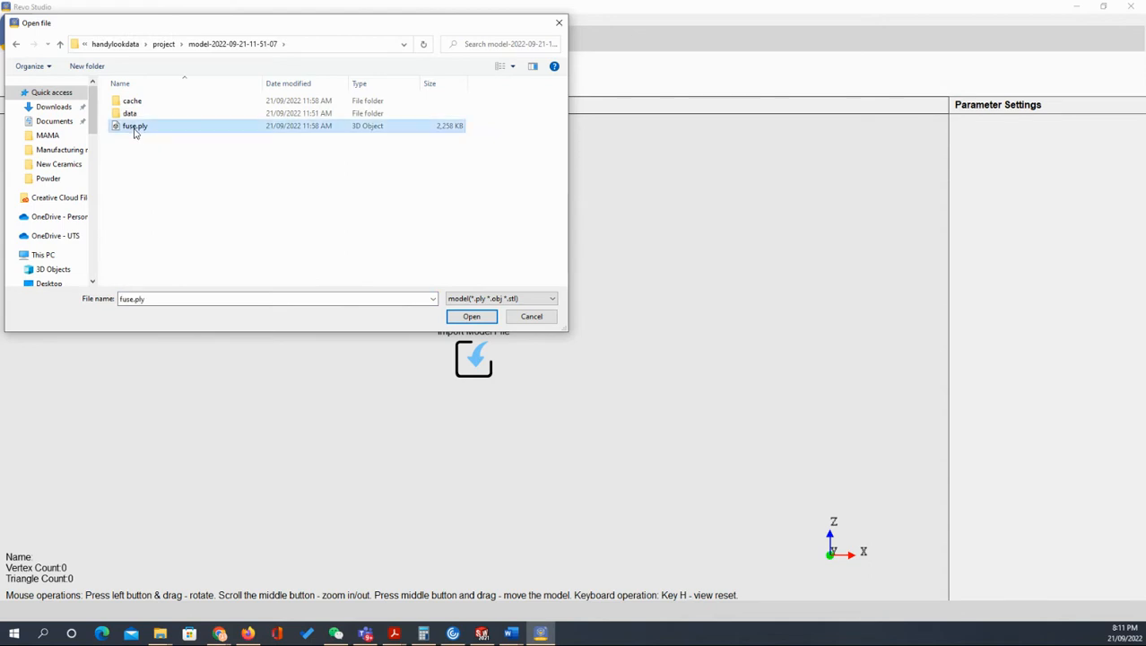
pyautogui.click(470, 315)
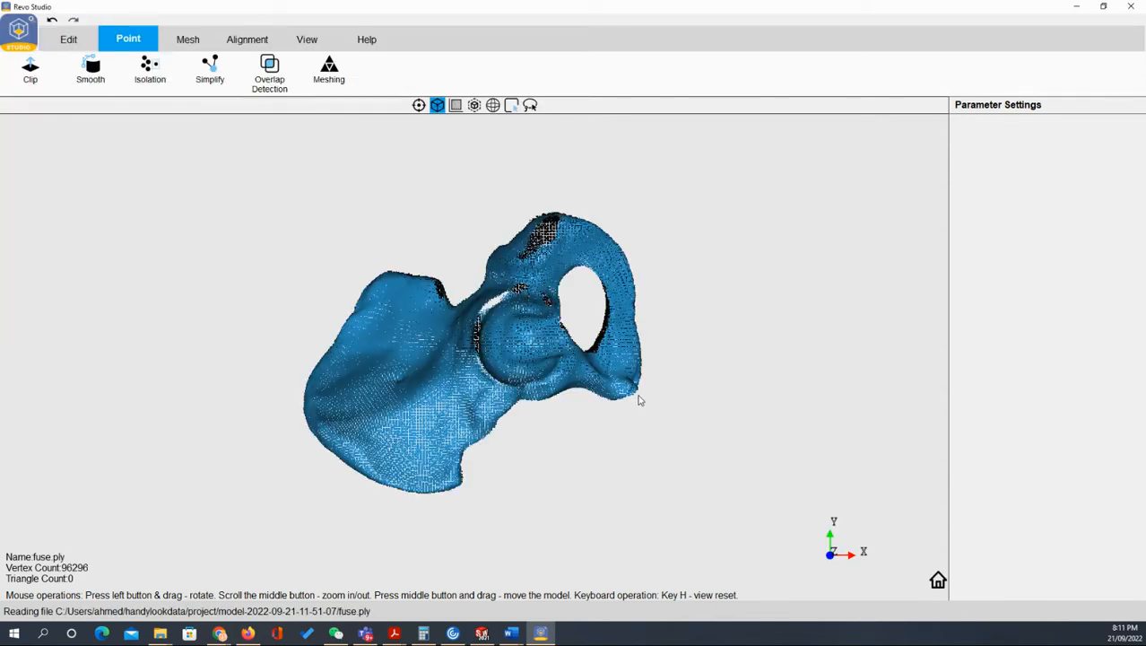
pyautogui.moveTo(633, 481); pyautogui.dragTo(287, 256)
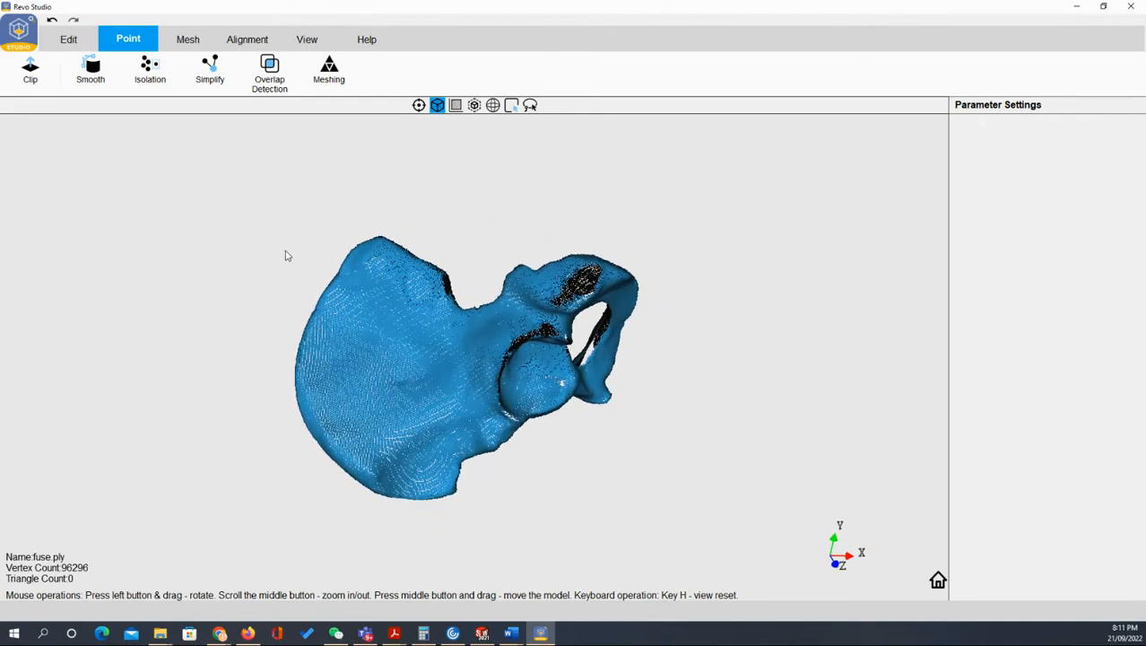
pyautogui.click(247, 39)
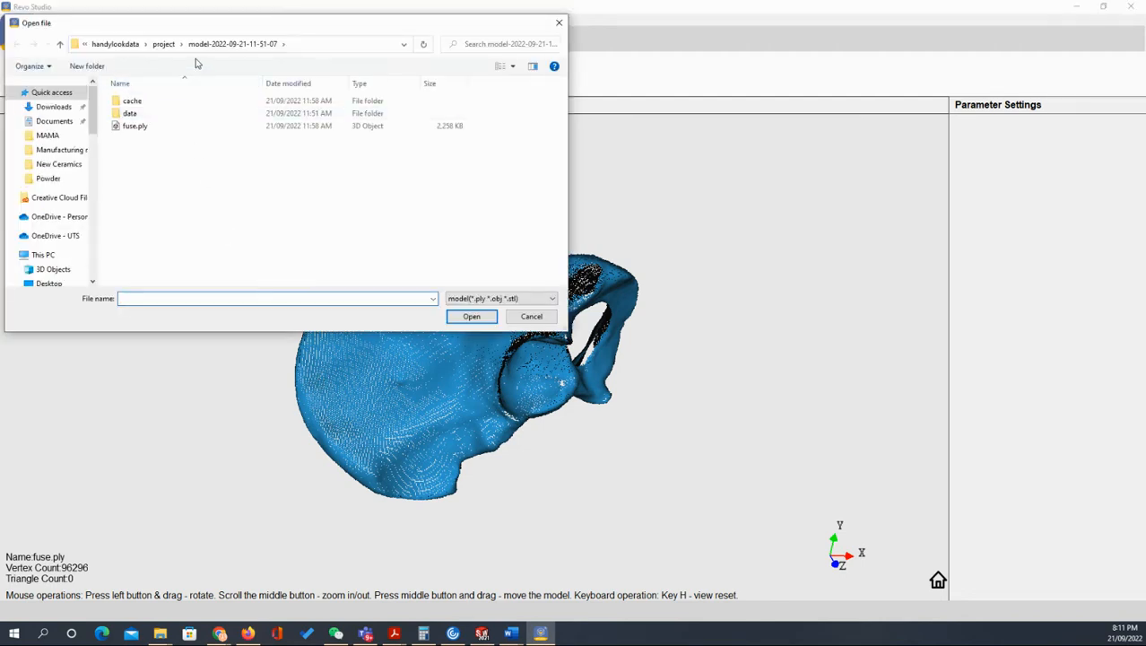
pyautogui.click(164, 43)
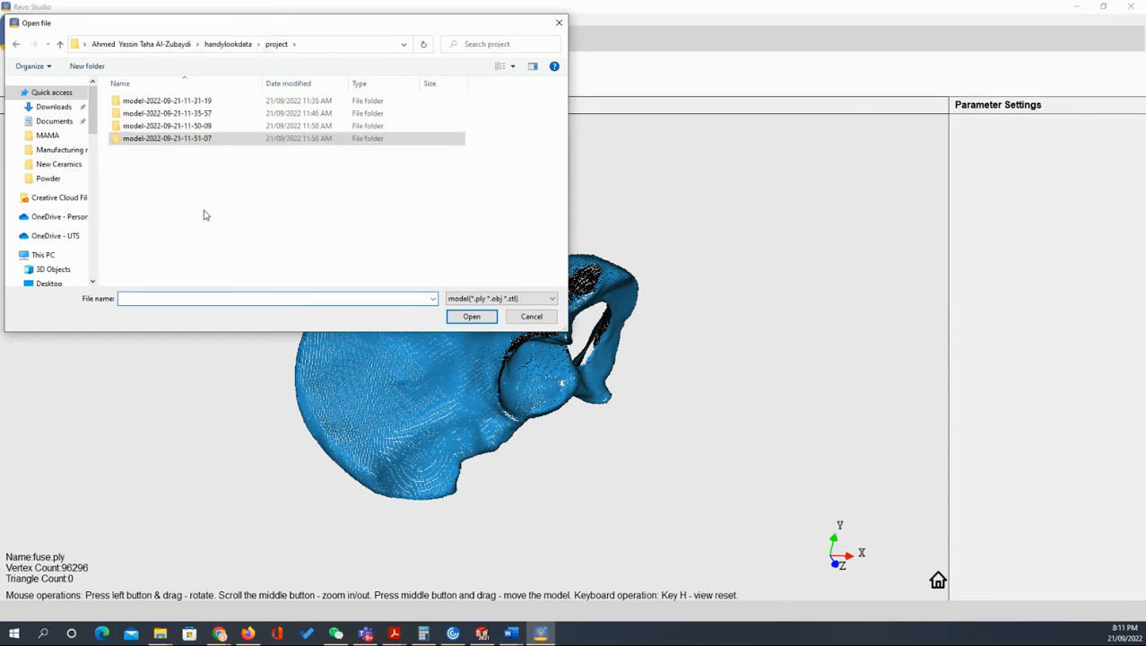
pyautogui.doubleClick(173, 126)
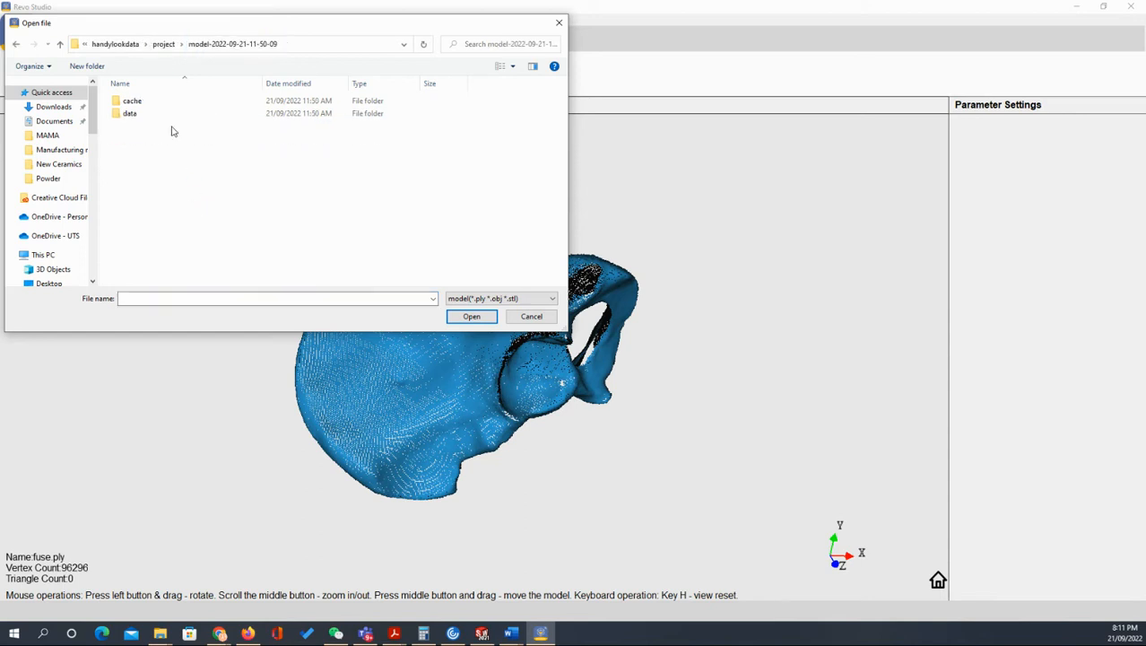
pyautogui.click(60, 43)
pyautogui.click(162, 115)
pyautogui.doubleClick(162, 115)
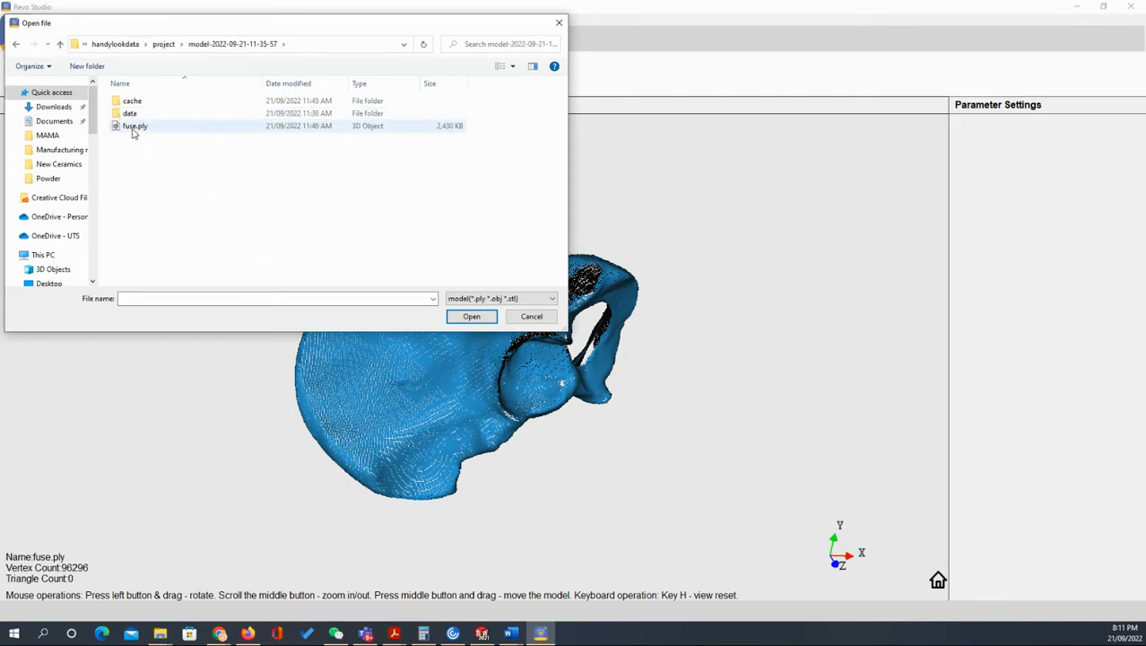
pyautogui.click(60, 43)
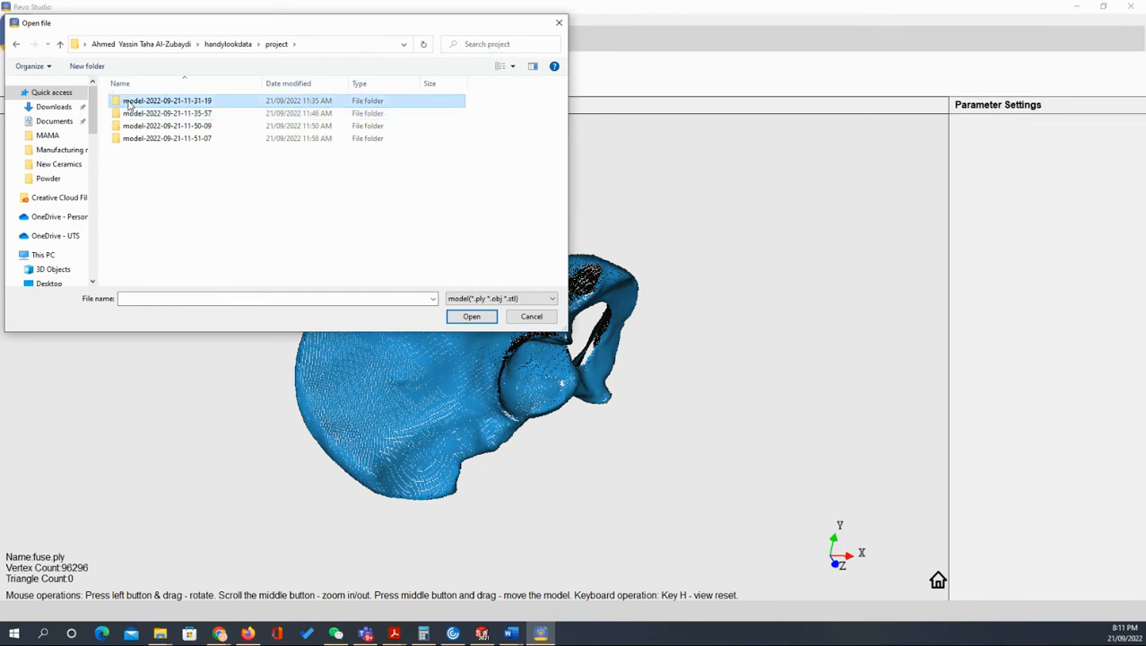
pyautogui.doubleClick(134, 101)
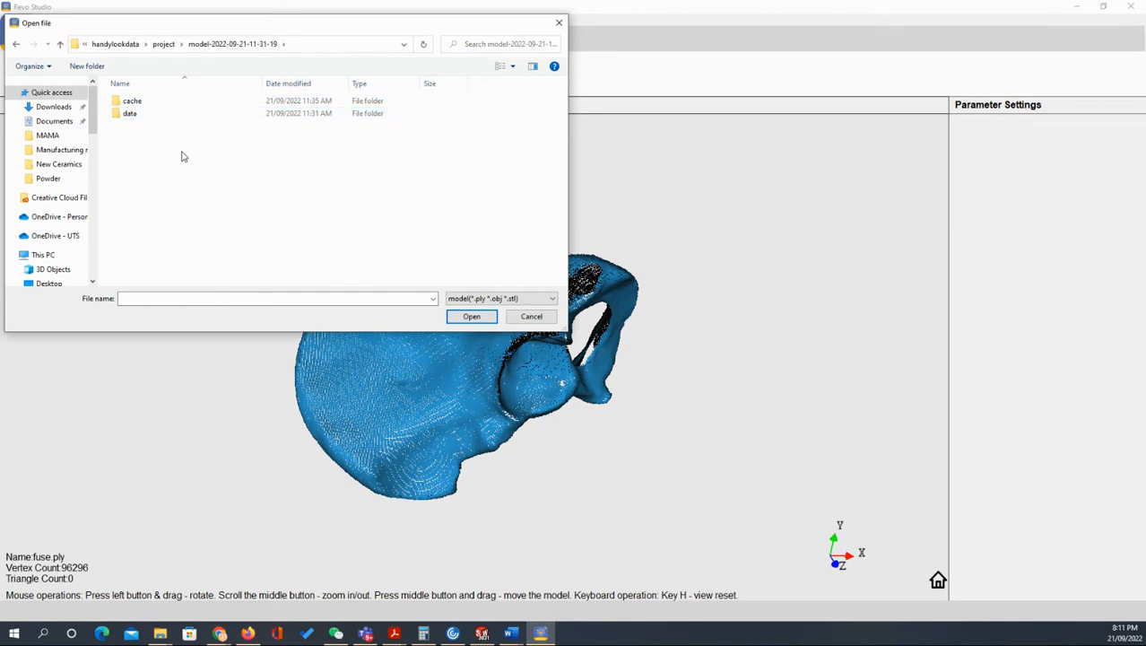
pyautogui.click(59, 43)
pyautogui.click(146, 114)
pyautogui.doubleClick(146, 114)
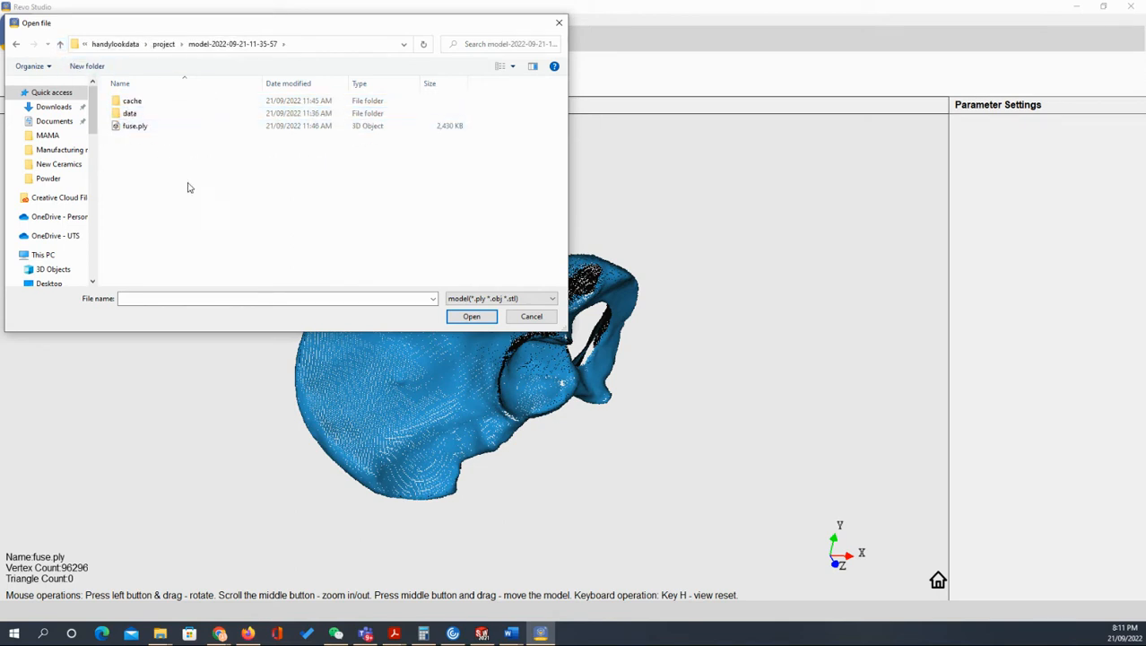
pyautogui.click(134, 127)
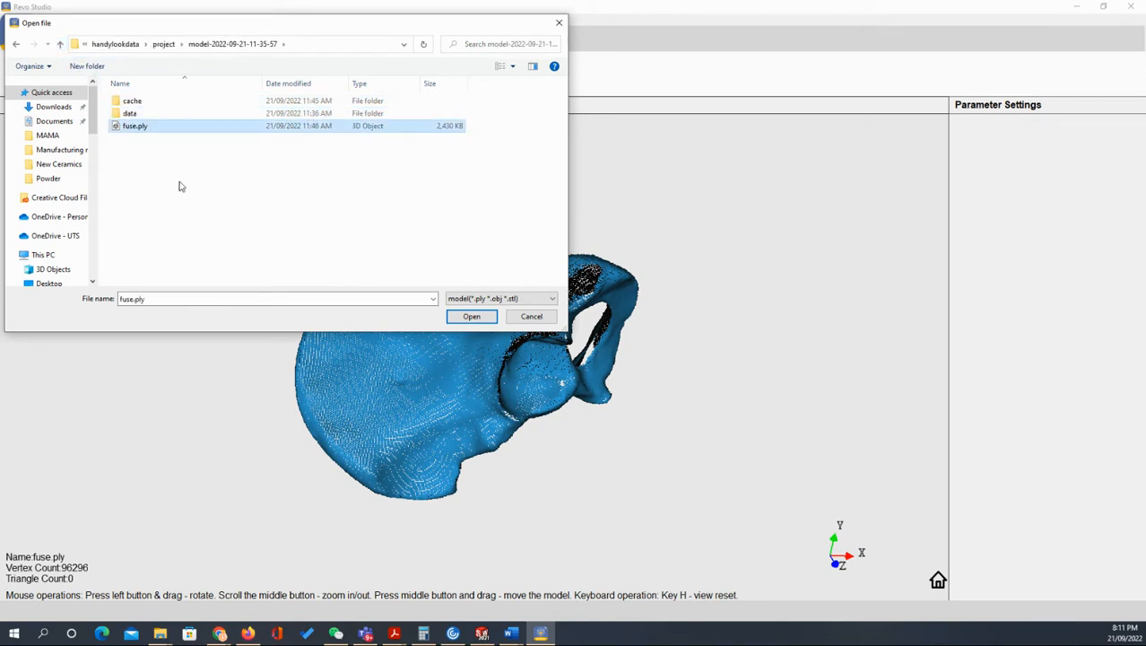
pyautogui.click(470, 315)
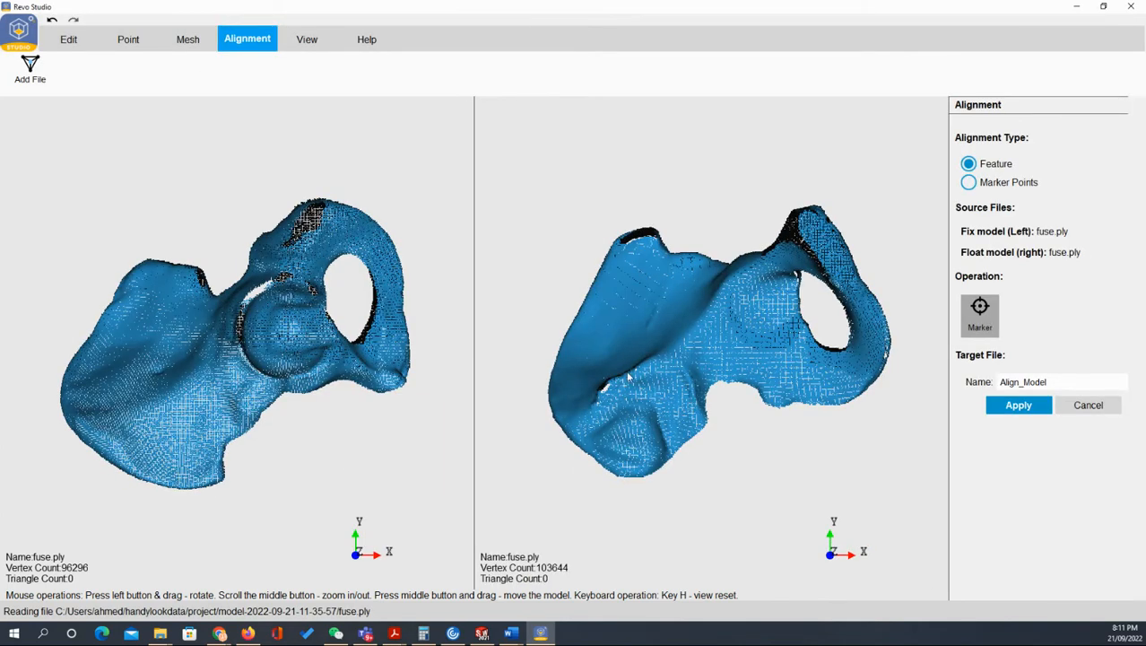
# Step: Align the two scans by Feature into the target file Align_Model and inspect the merged point cloud
pyautogui.moveTo(742, 363); pyautogui.dragTo(778, 355)
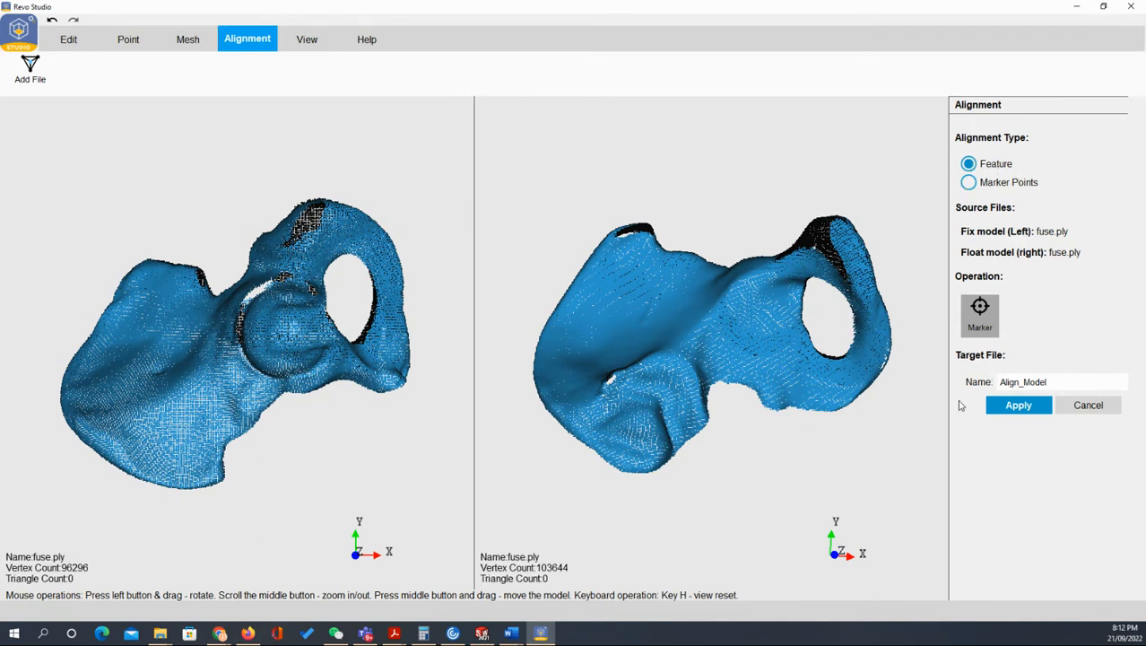
pyautogui.click(1000, 408)
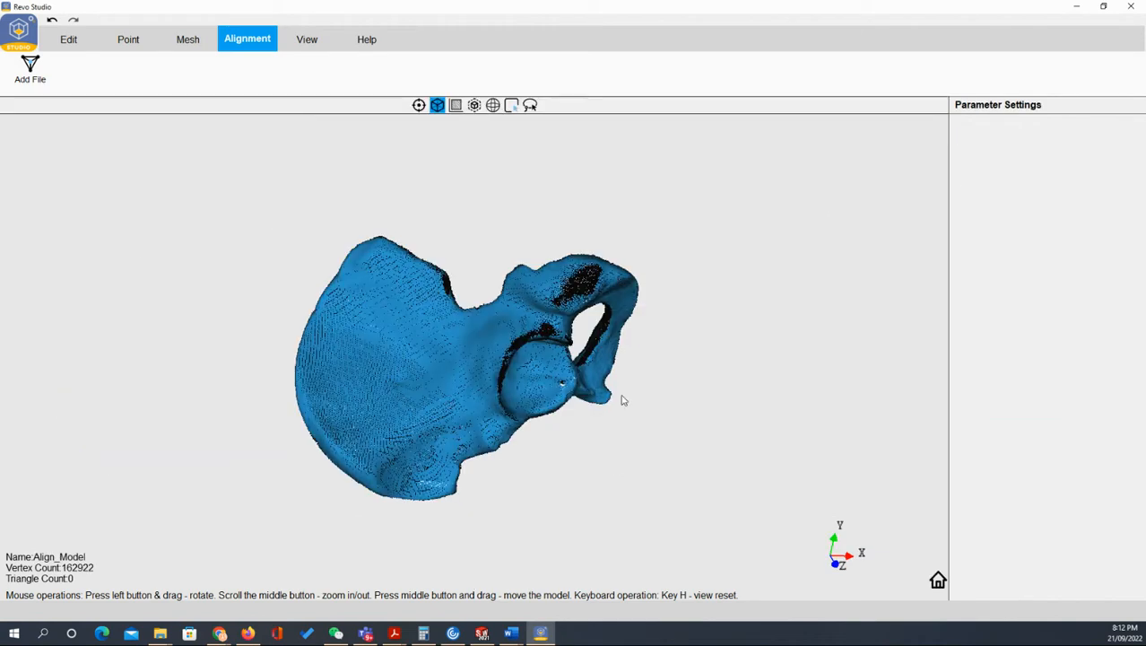
pyautogui.moveTo(660, 461); pyautogui.dragTo(366, 471)
pyautogui.moveTo(417, 371); pyautogui.dragTo(443, 389)
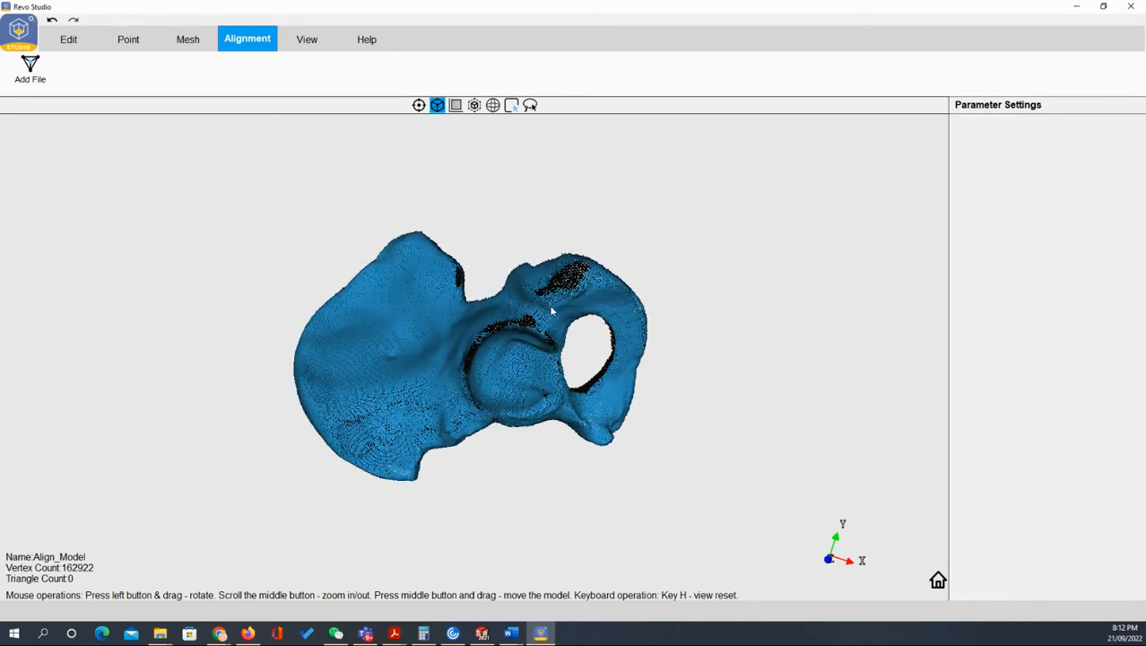
pyautogui.scroll(-2, 552, 311)
pyautogui.scroll(10, 531, 315)
pyautogui.scroll(-5, 536, 325)
pyautogui.scroll(-2, 536, 326)
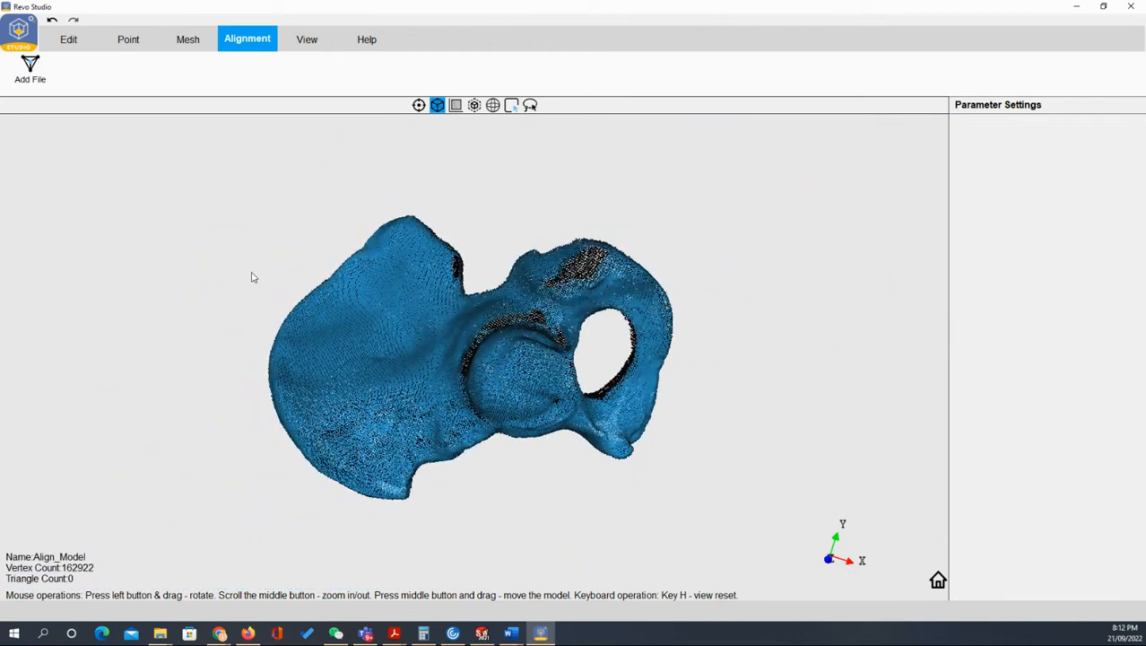
# Step: Mesh the Align_Model point cloud with Fill Holes on and the level raised to about the middle of its range
pyautogui.click(183, 43)
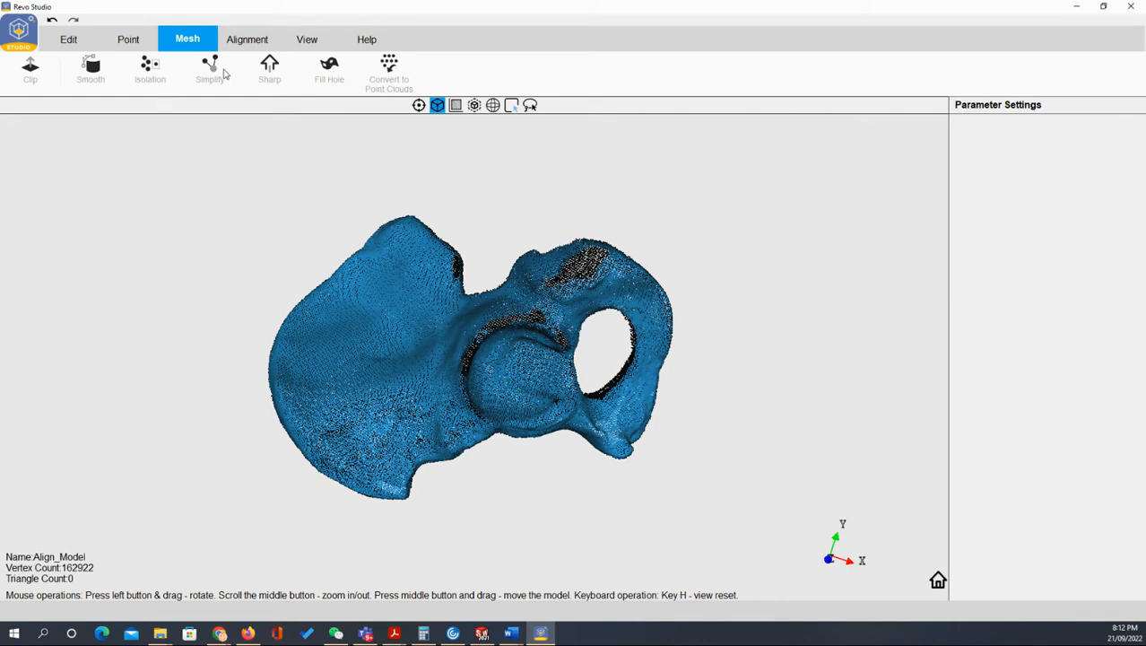
pyautogui.click(62, 41)
pyautogui.click(128, 41)
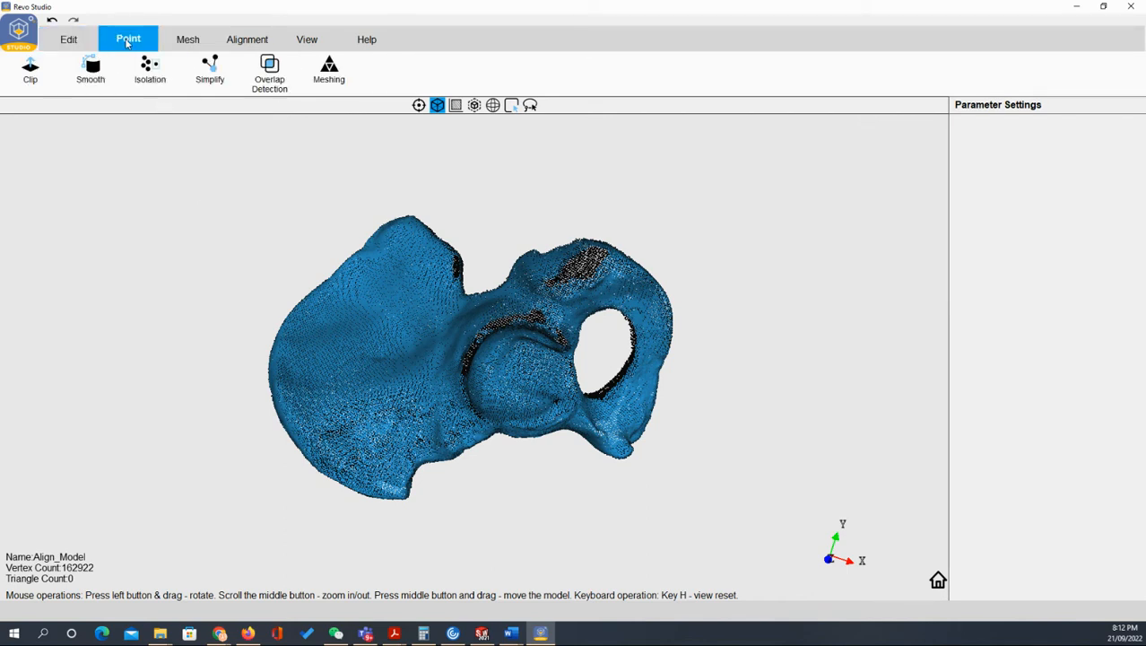
pyautogui.click(328, 72)
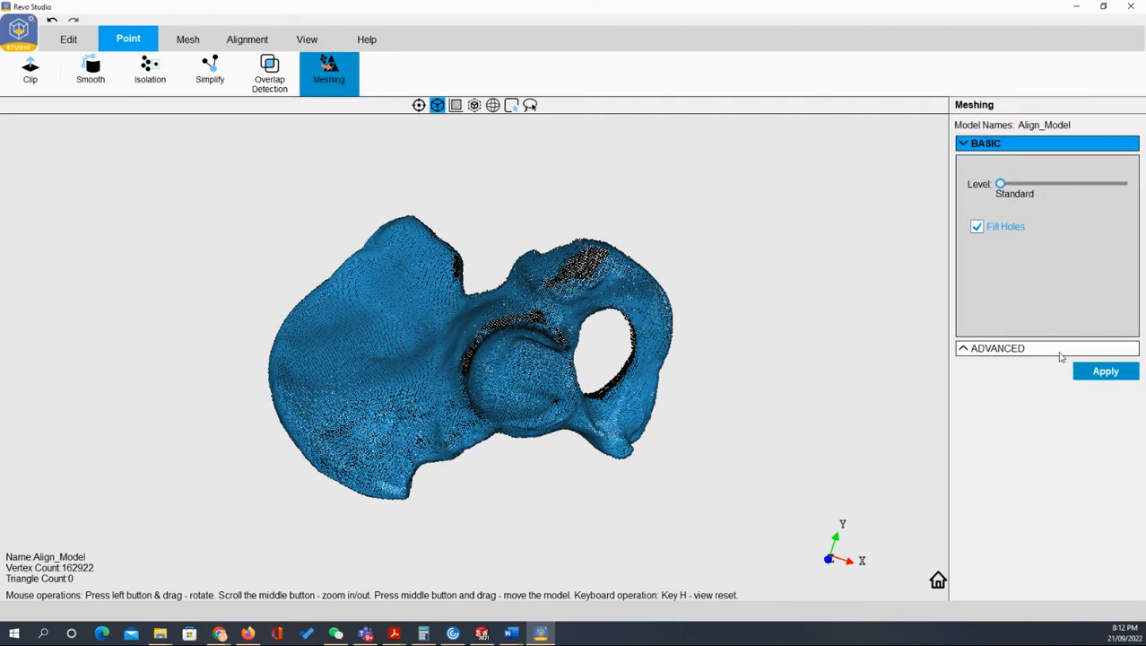
pyautogui.moveTo(1002, 185); pyautogui.dragTo(1062, 185)
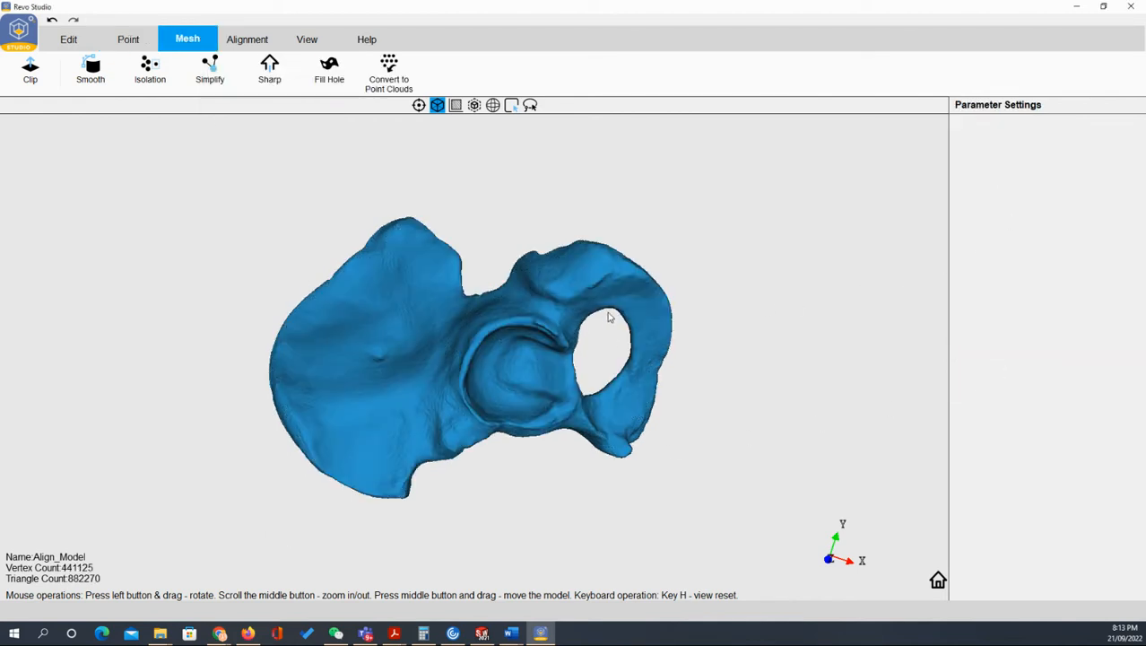
pyautogui.moveTo(615, 384); pyautogui.dragTo(440, 260)
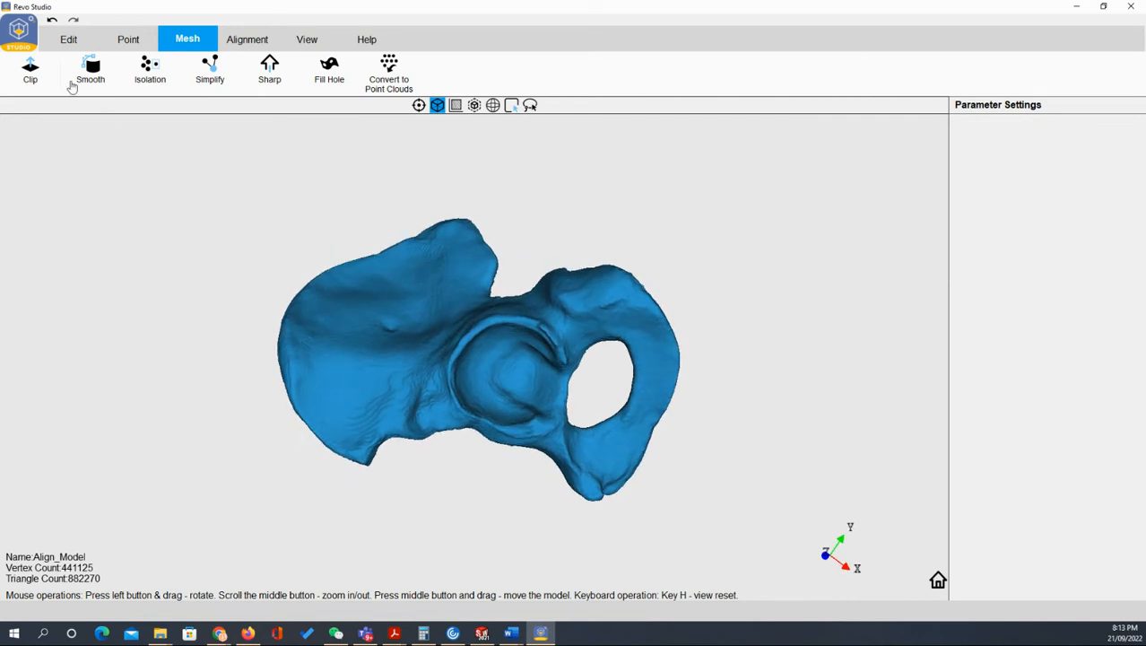
# Step: Start exporting the meshed model and choose the Scanned folder in OneDrive - UTS as the destination
pyautogui.click(21, 40)
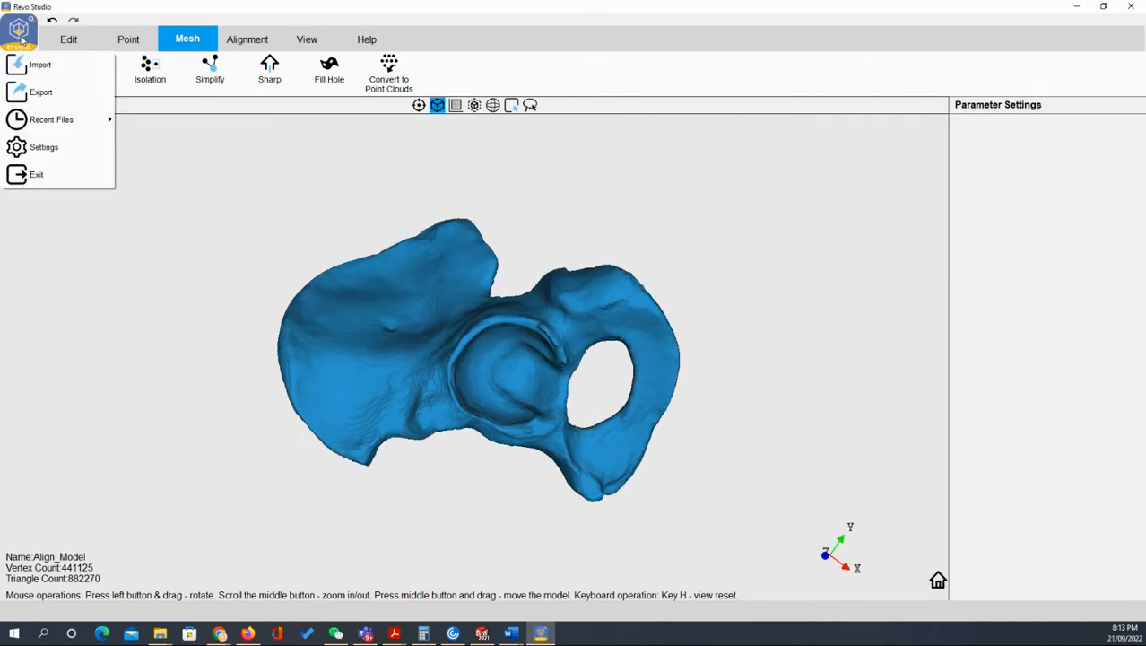
pyautogui.click(41, 91)
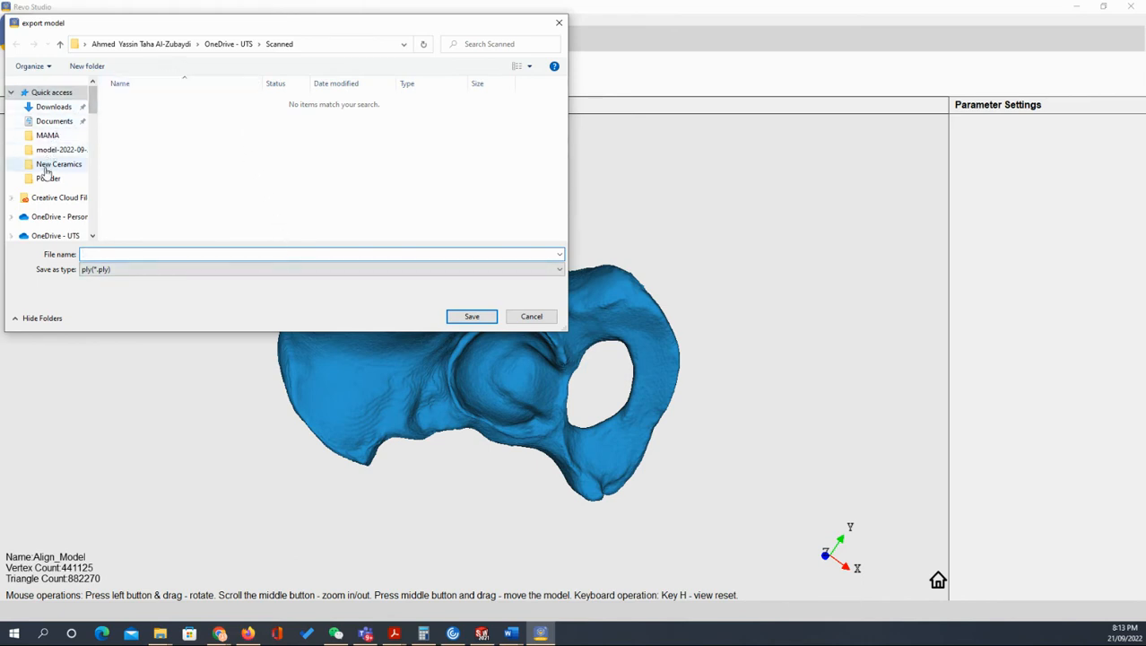
pyautogui.click(54, 235)
pyautogui.scroll(-3, 206, 170)
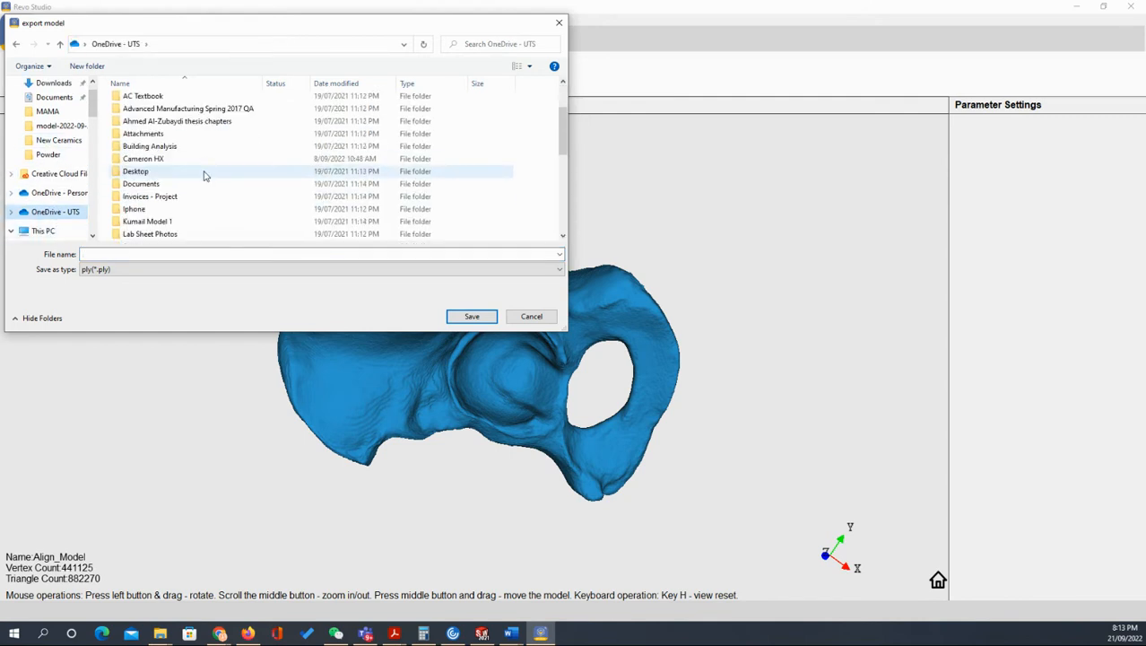
pyautogui.scroll(-3, 202, 176)
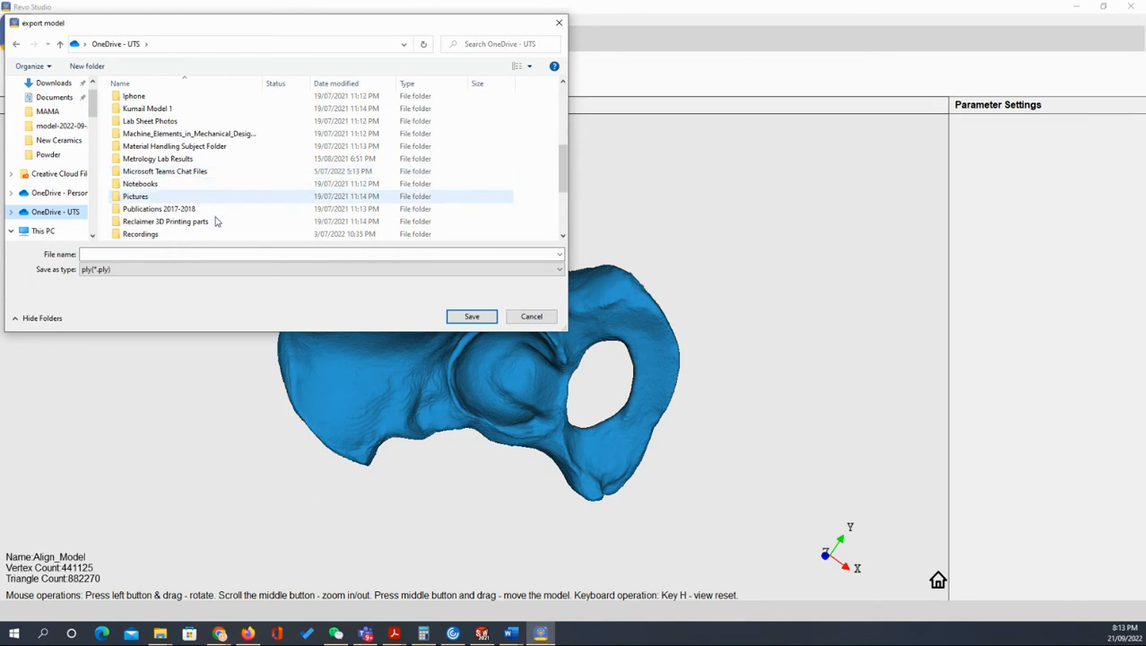
pyautogui.doubleClick(136, 222)
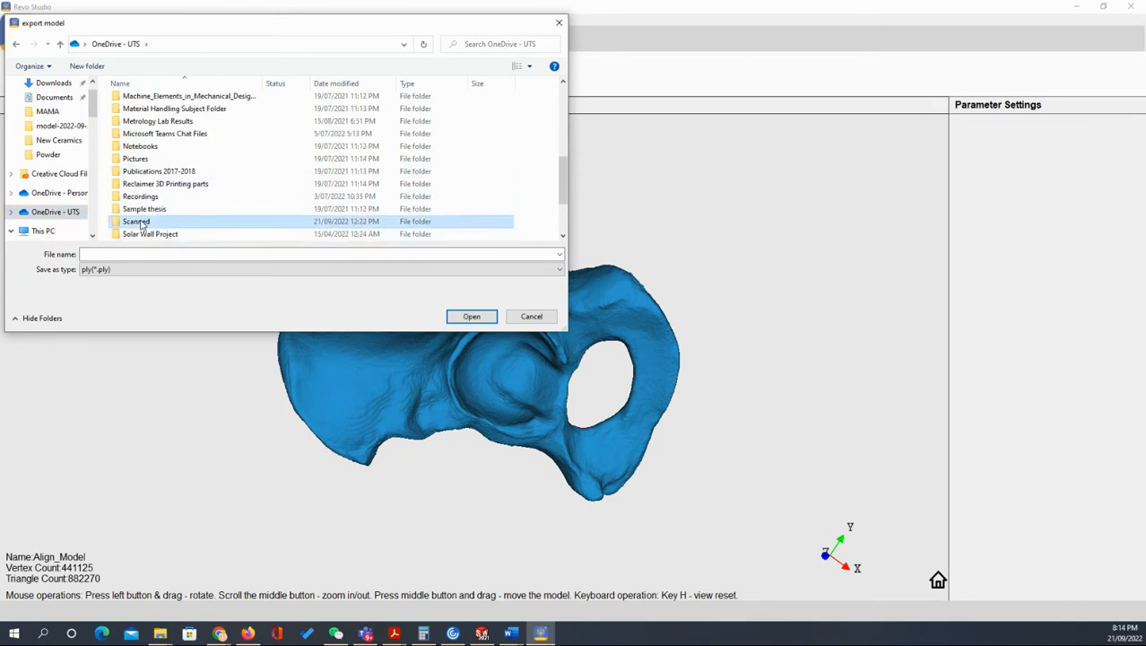
# Step: Export the model in STL format under the file name Hip A
pyautogui.click(130, 269)
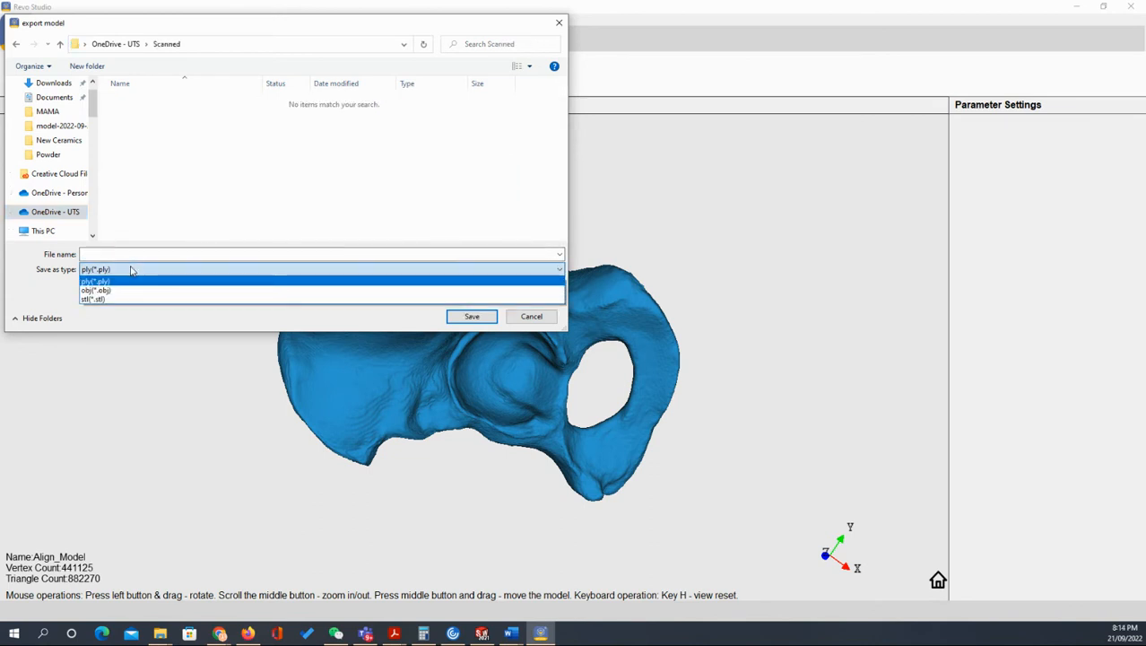
pyautogui.click(116, 301)
pyautogui.click(97, 254)
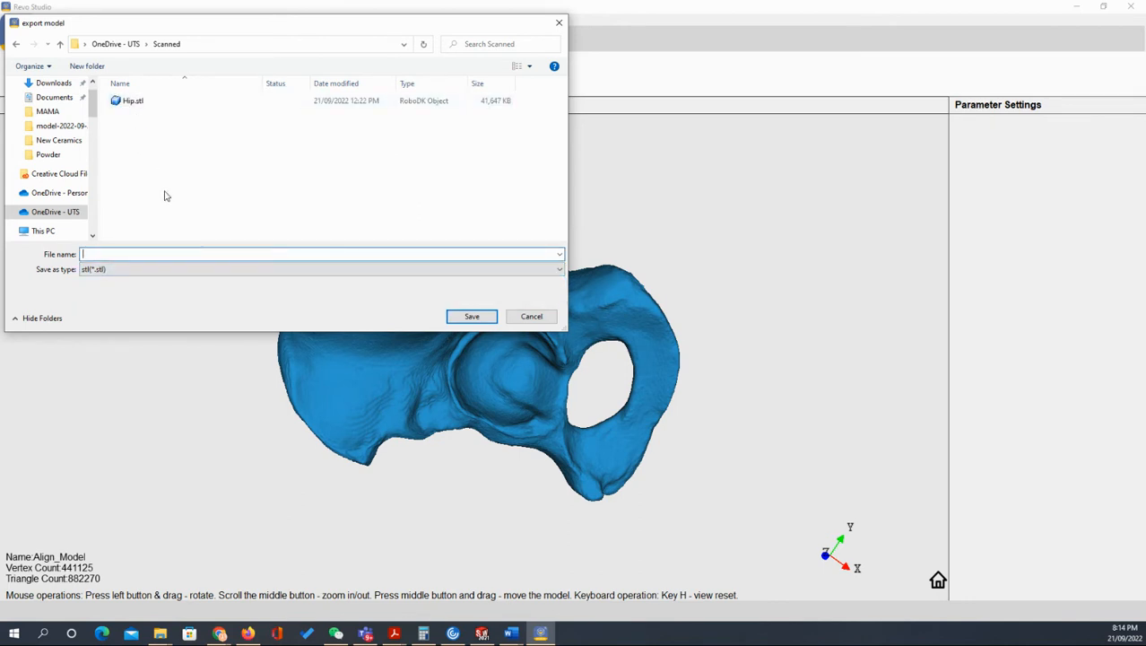
pyautogui.write('H')
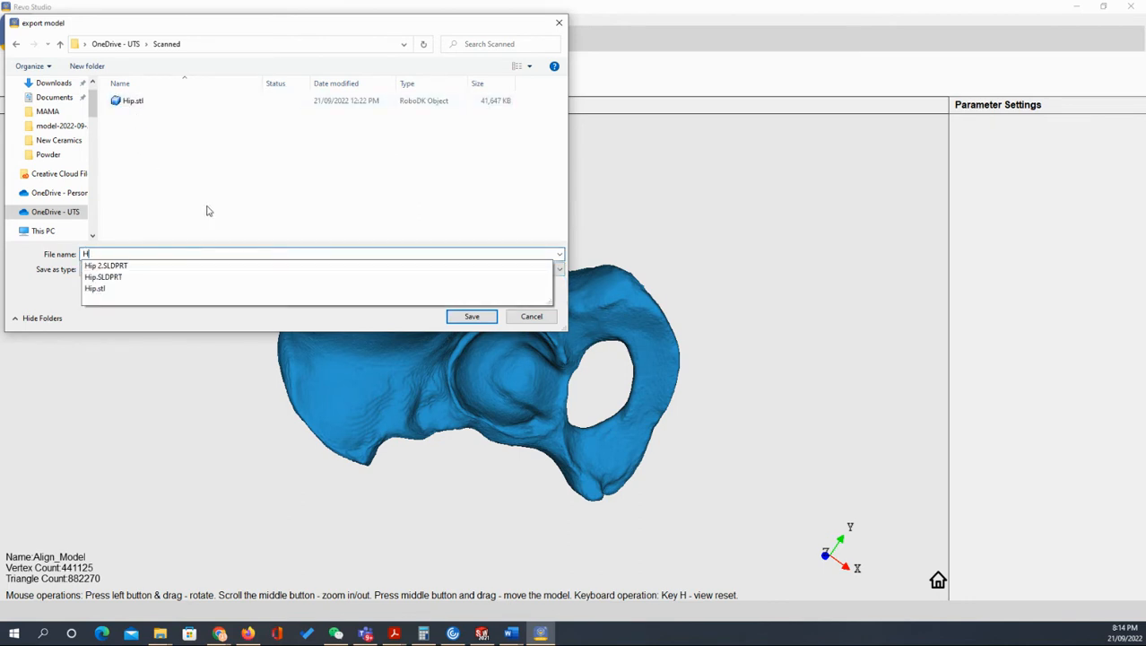
pyautogui.write('ip 2')
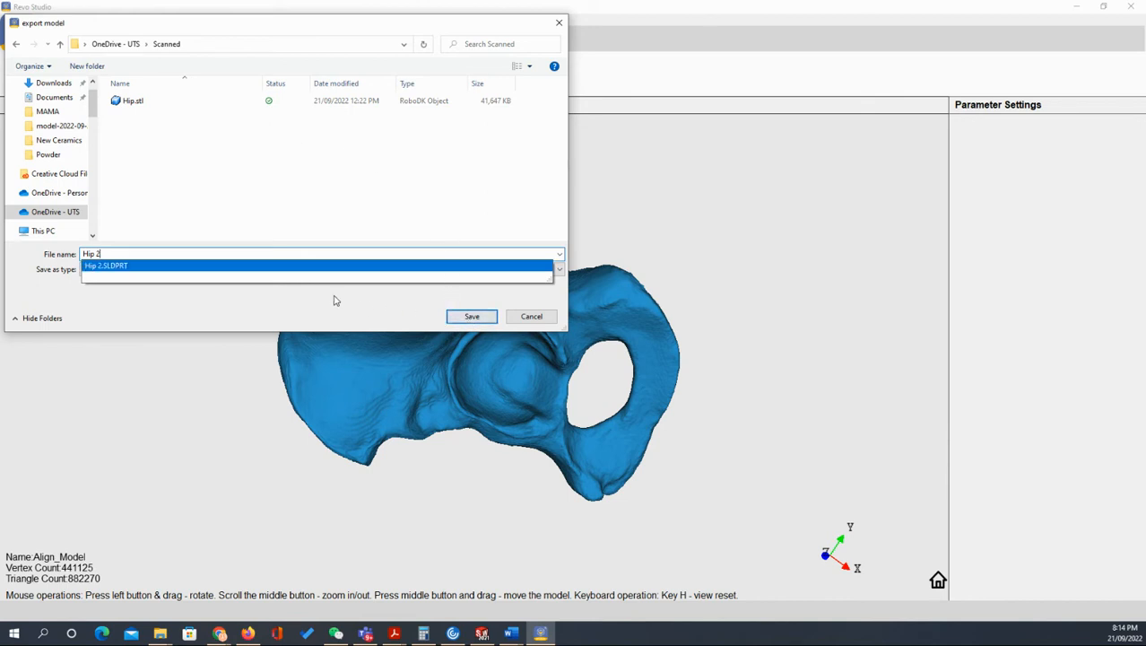
pyautogui.press('BackSpace')
pyautogui.write('A')
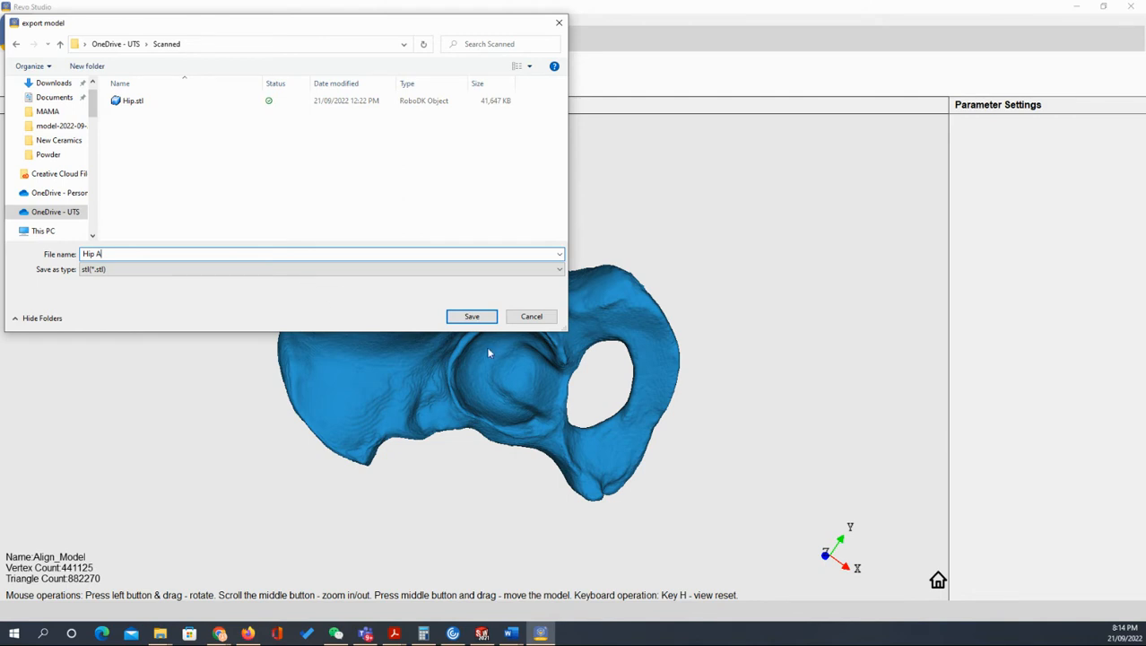
pyautogui.click(472, 316)
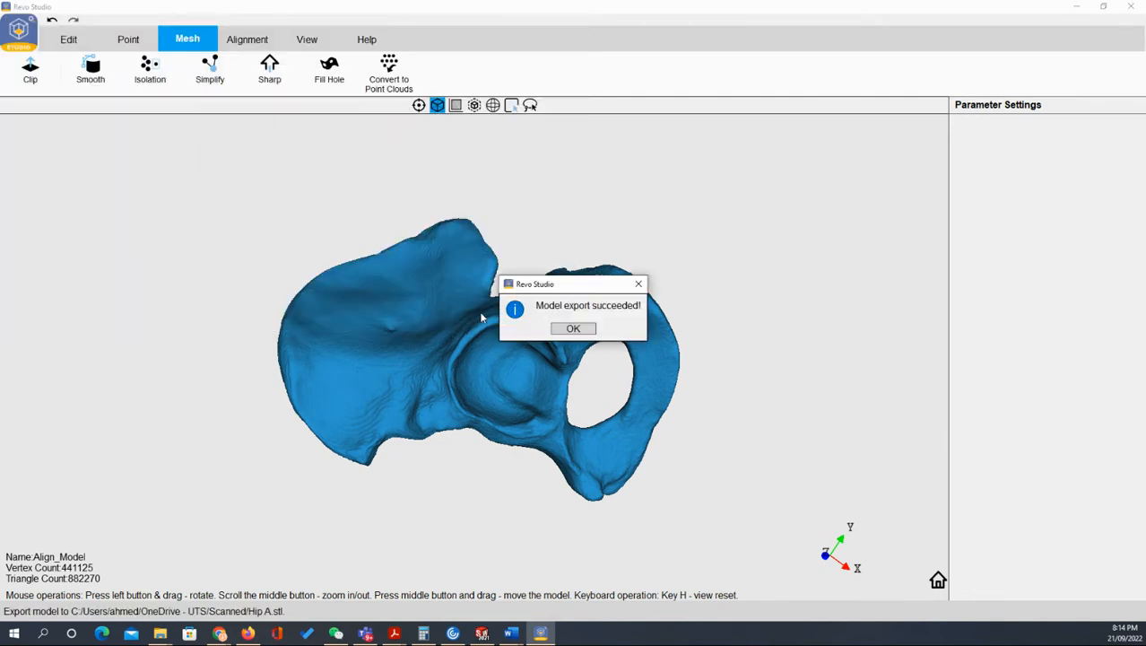
# Step: Close the export message, switch to SOLIDWORKS and bring up the file types for opening a file from the Scanned folder
pyautogui.click(575, 329)
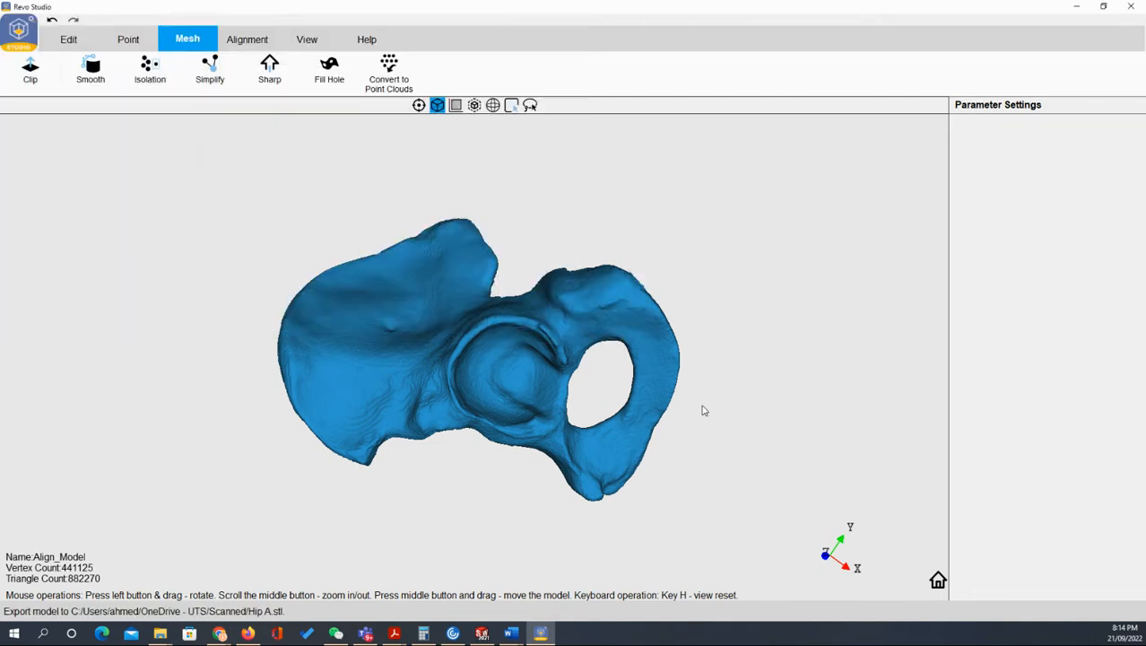
pyautogui.click(482, 633)
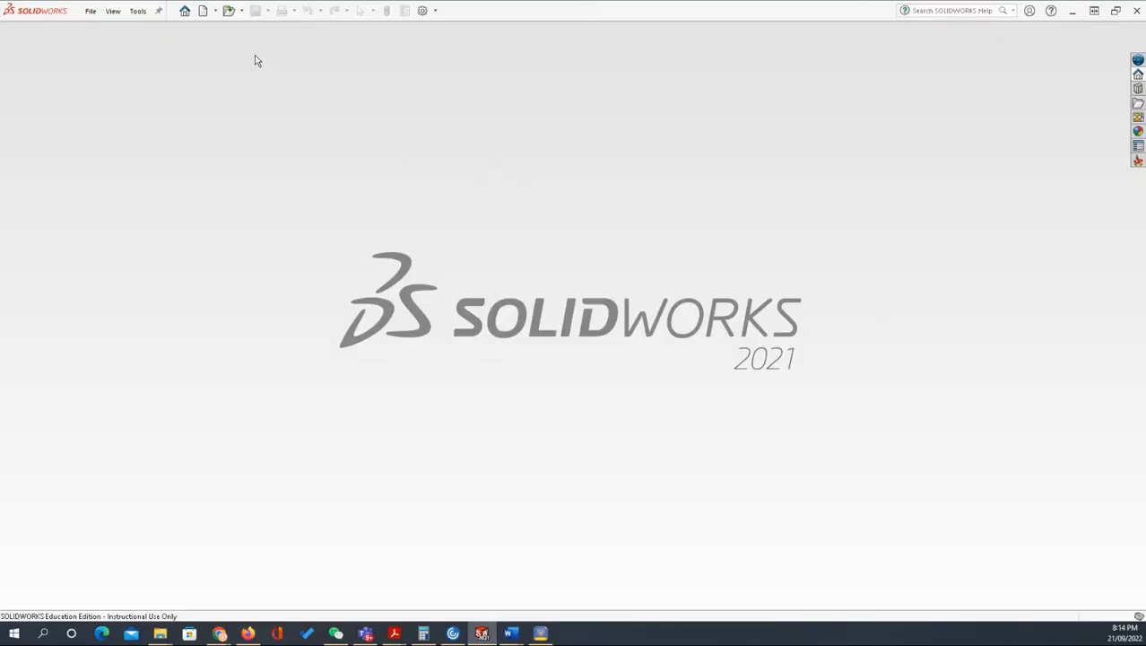
pyautogui.click(228, 10)
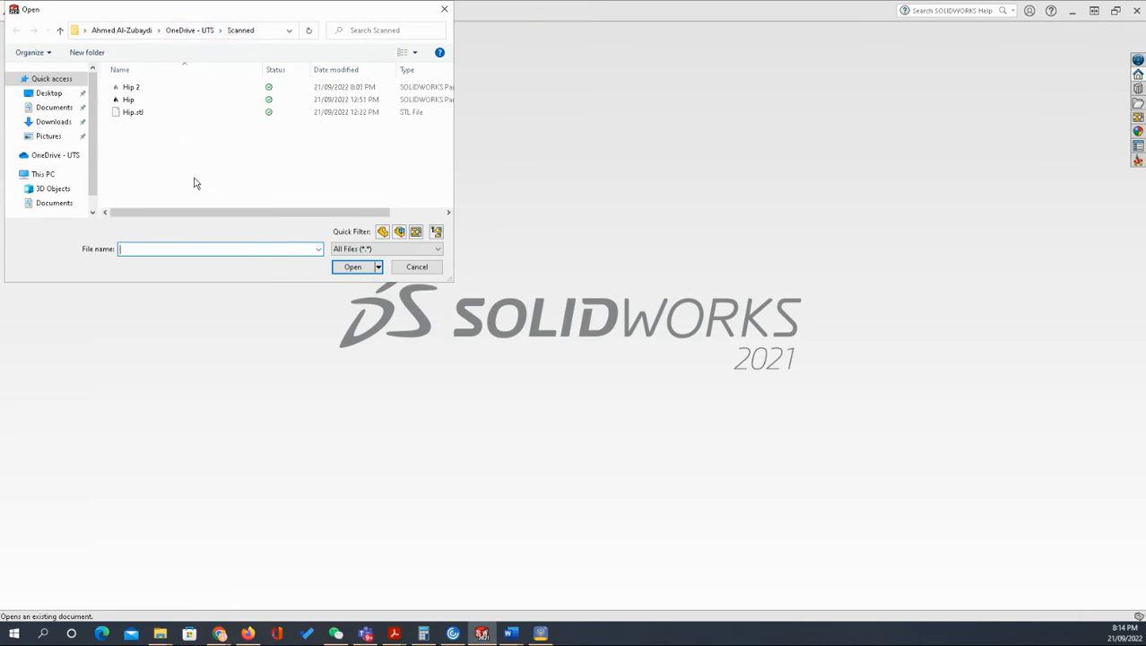
pyautogui.click(351, 250)
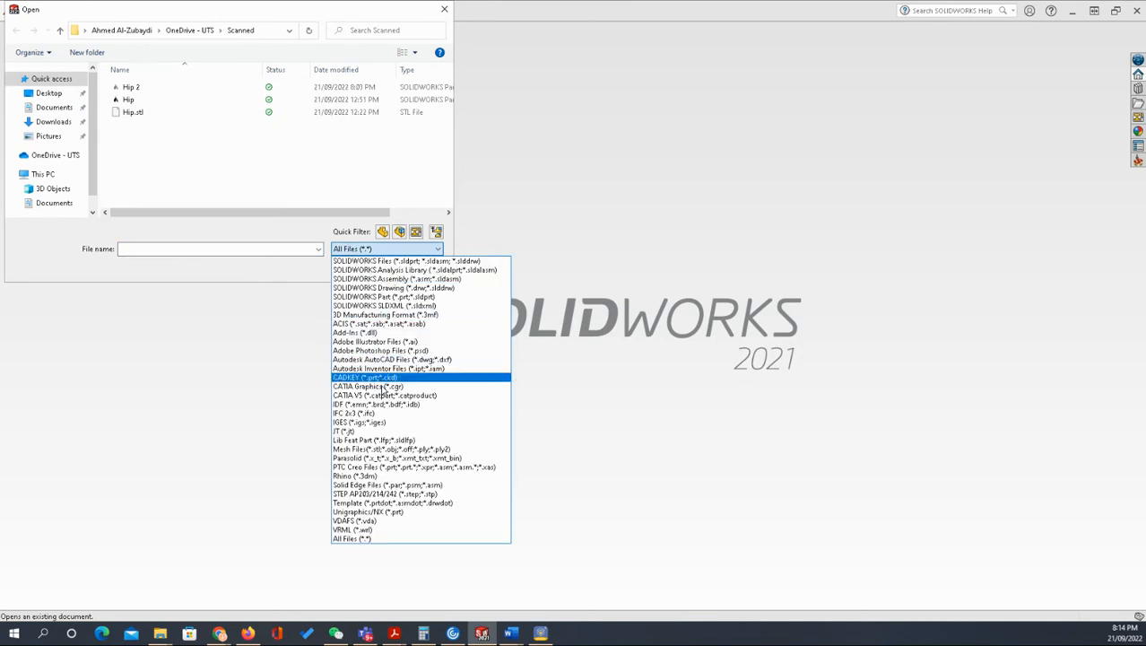
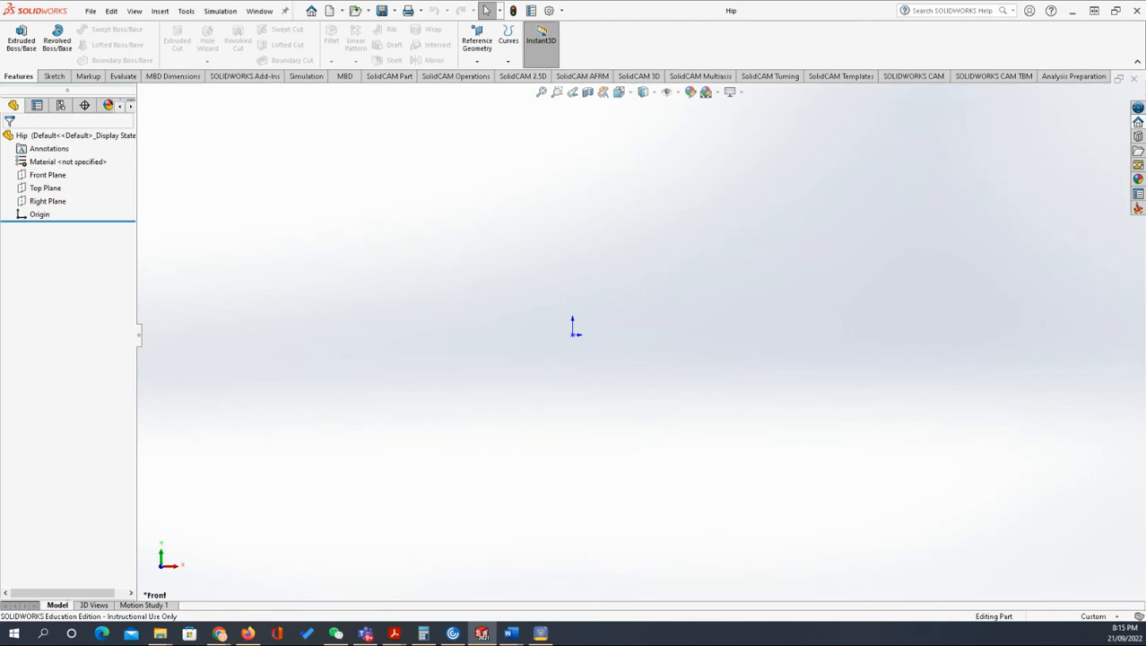
# Step: Switch to File Explorer and check the exported Hip A.stl in the Scanned folder of OneDrive - UTS
pyautogui.click(159, 633)
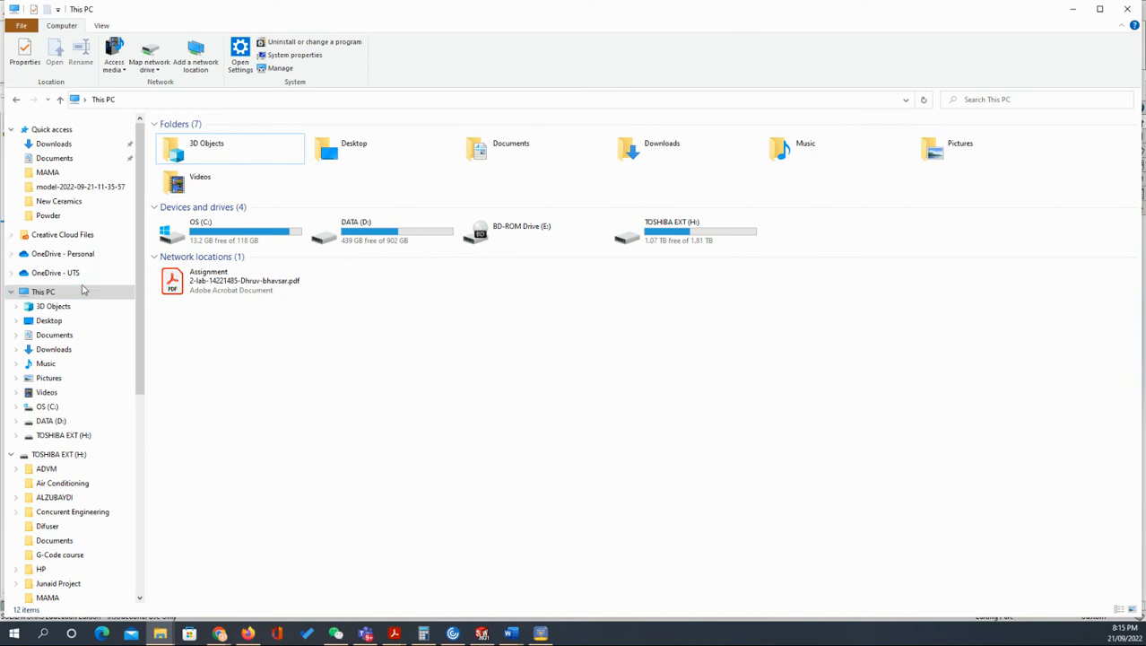
pyautogui.click(55, 272)
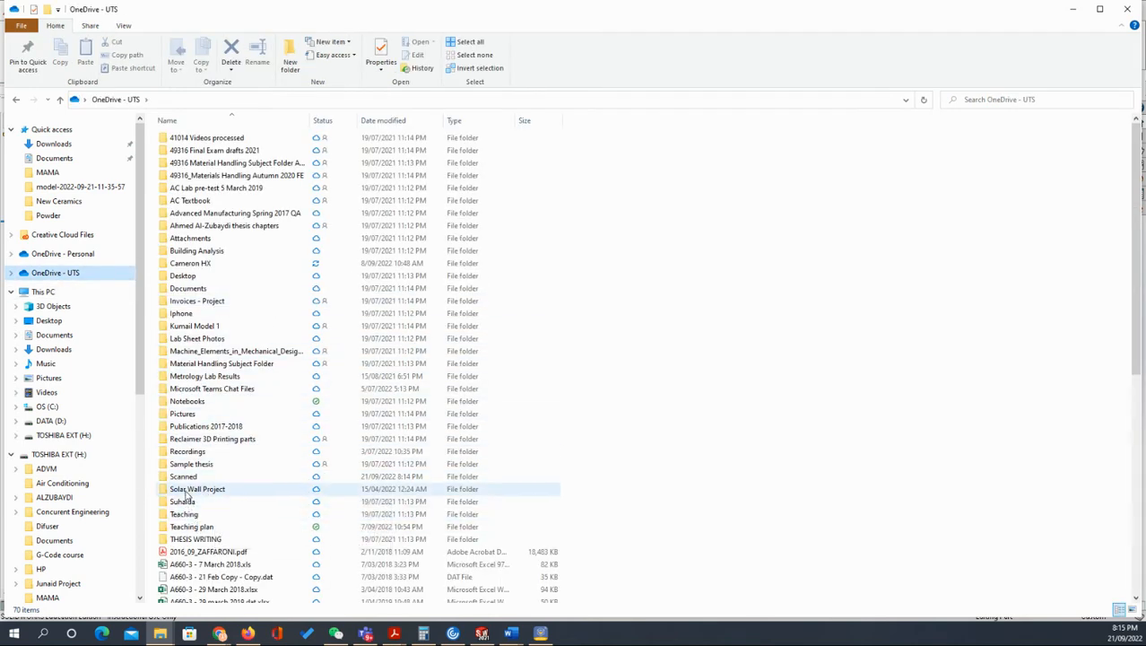
pyautogui.doubleClick(196, 477)
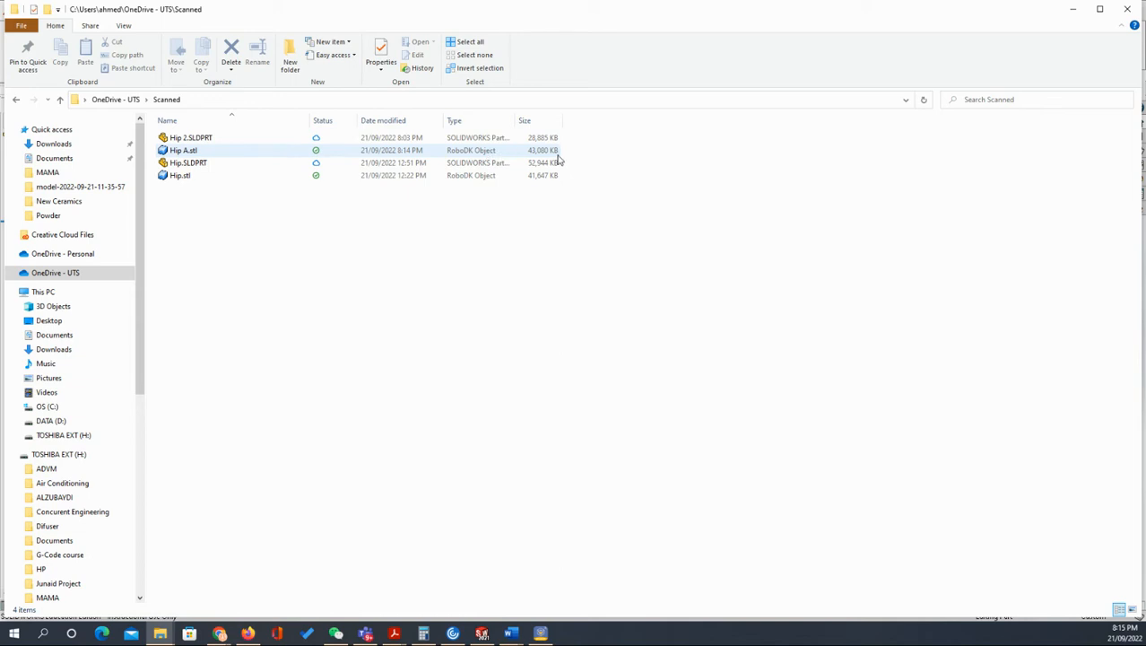
pyautogui.moveTo(815, 17); pyautogui.dragTo(0, 54)
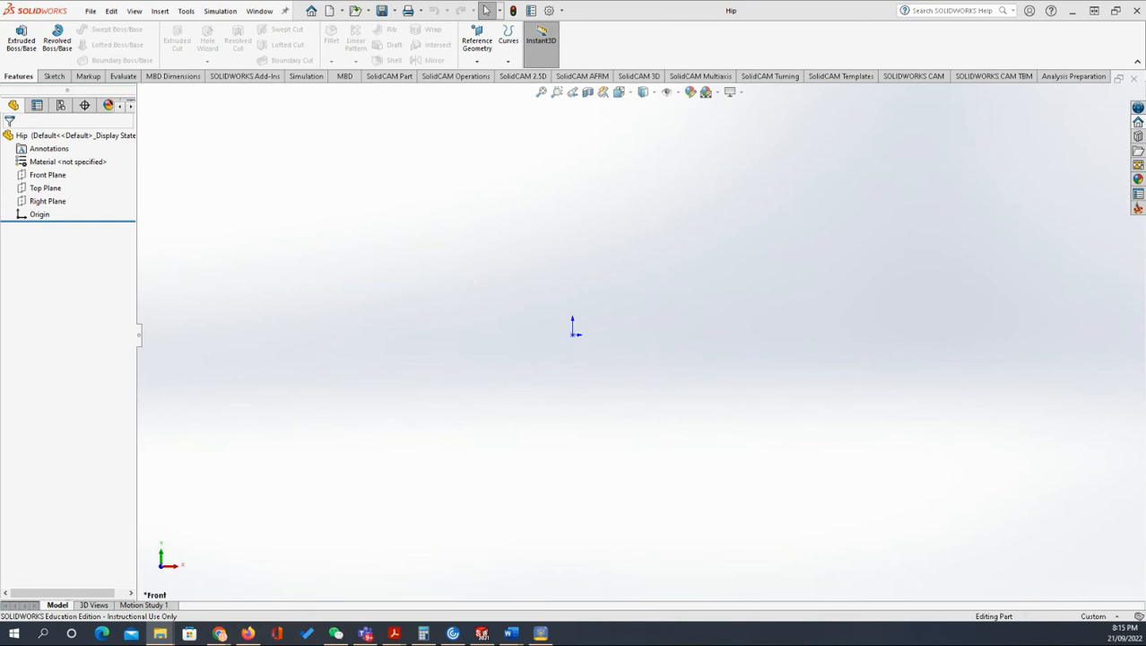
# Step: In SOLIDWORKS, restrict the files to open to Mesh Files and enable Create mesh bodies bounded by single faces in the import options
pyautogui.click(356, 9)
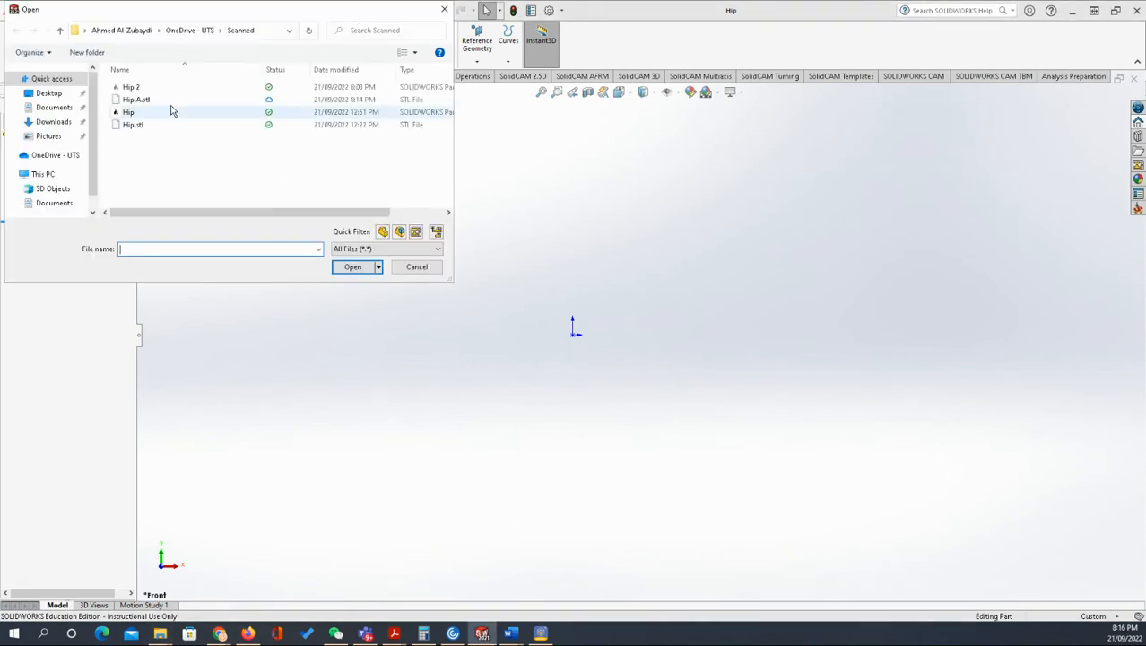
pyautogui.click(368, 249)
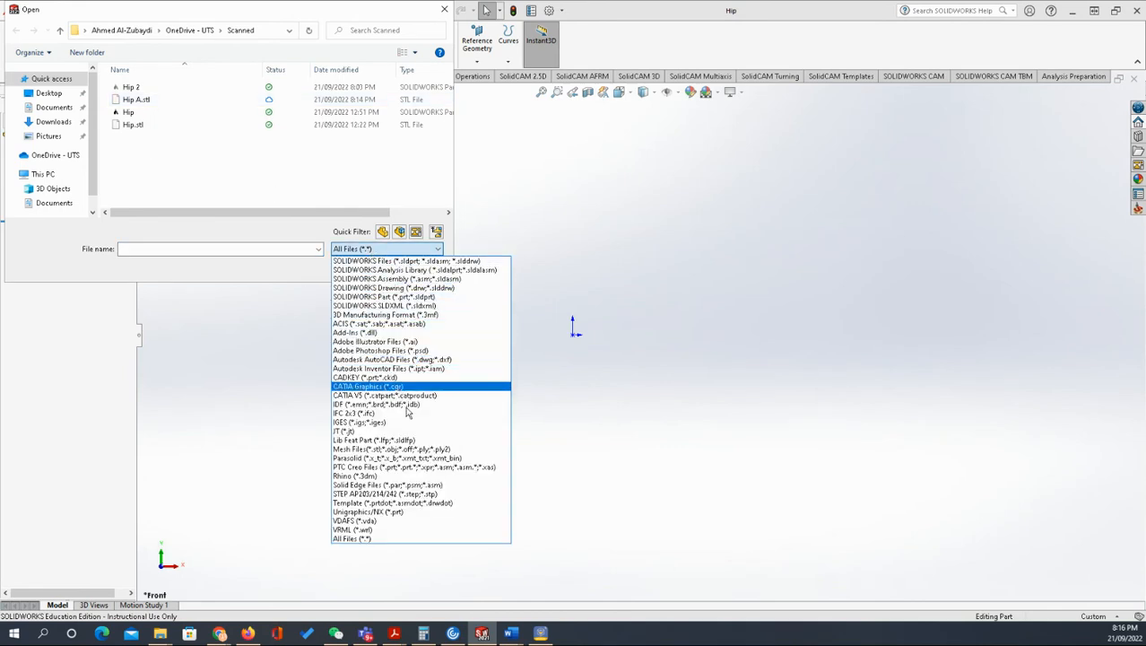
pyautogui.click(400, 451)
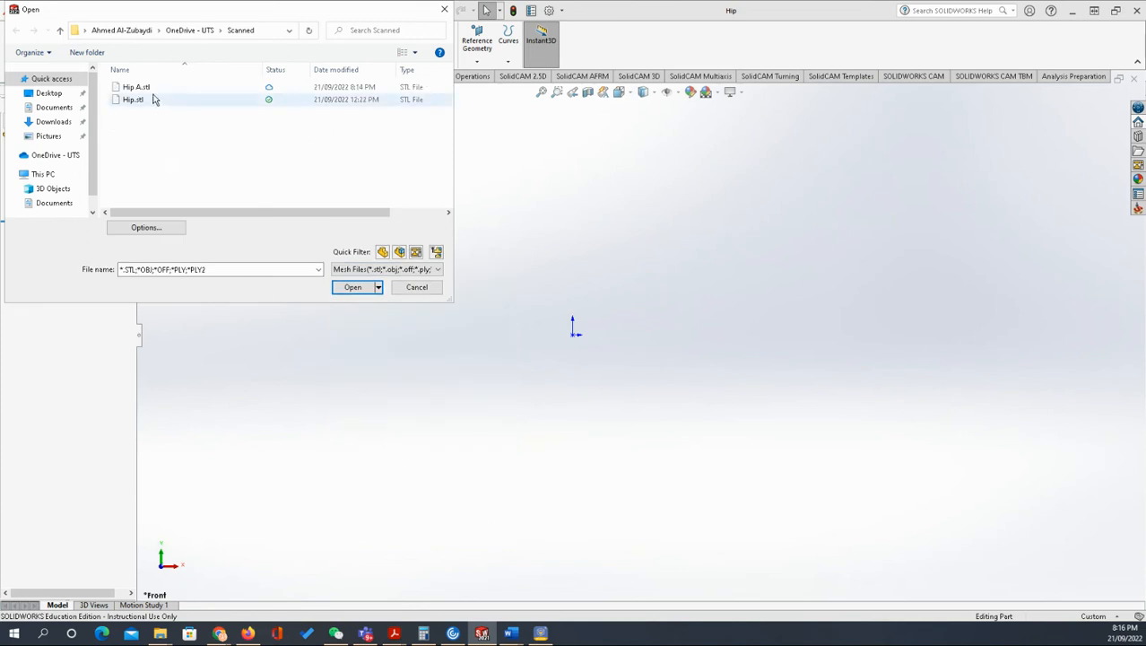
pyautogui.click(166, 228)
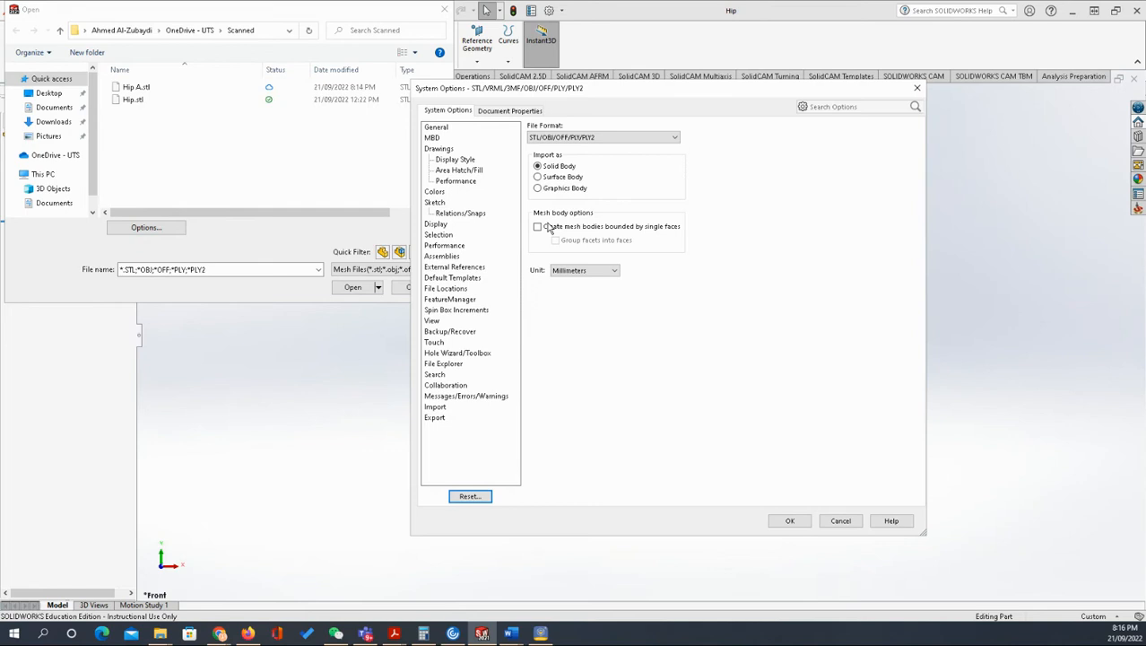
pyautogui.click(538, 227)
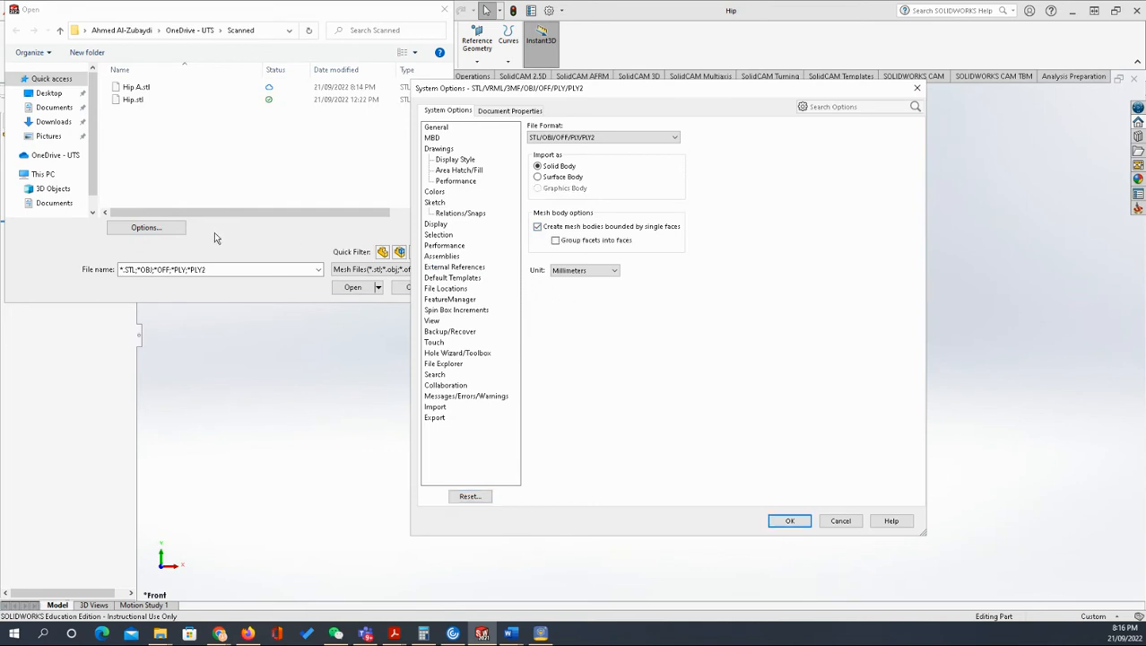
pyautogui.click(798, 522)
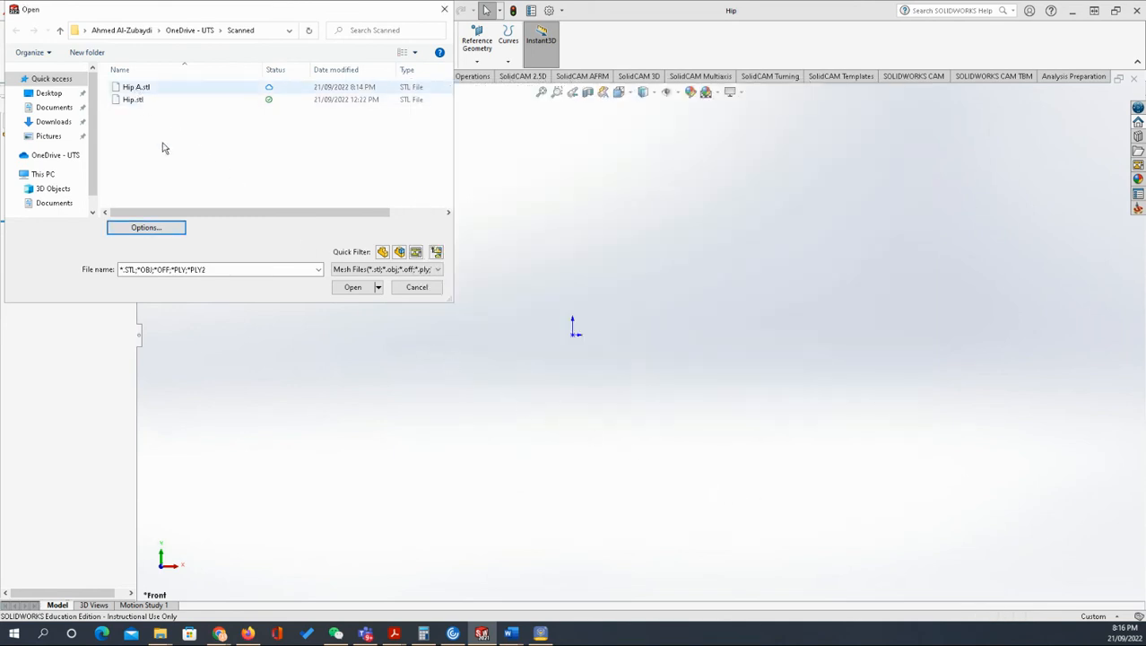
# Step: Open Hip A.stl from the Scanned folder as a solid body, accepting the large facet count
pyautogui.click(136, 87)
pyautogui.click(353, 287)
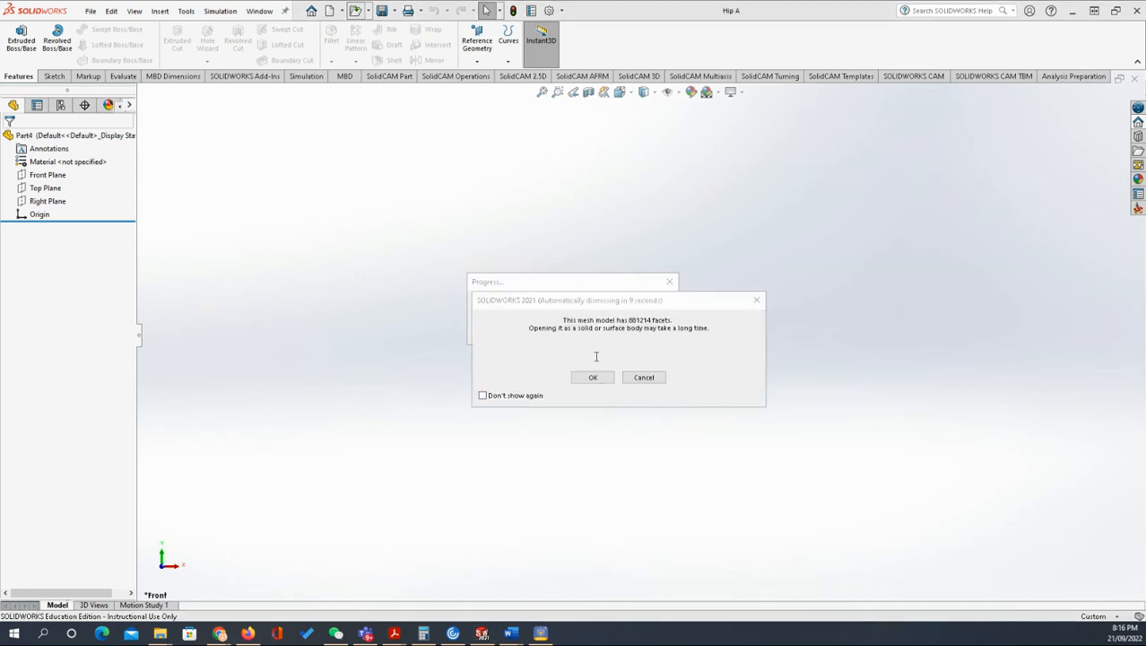
pyautogui.click(591, 376)
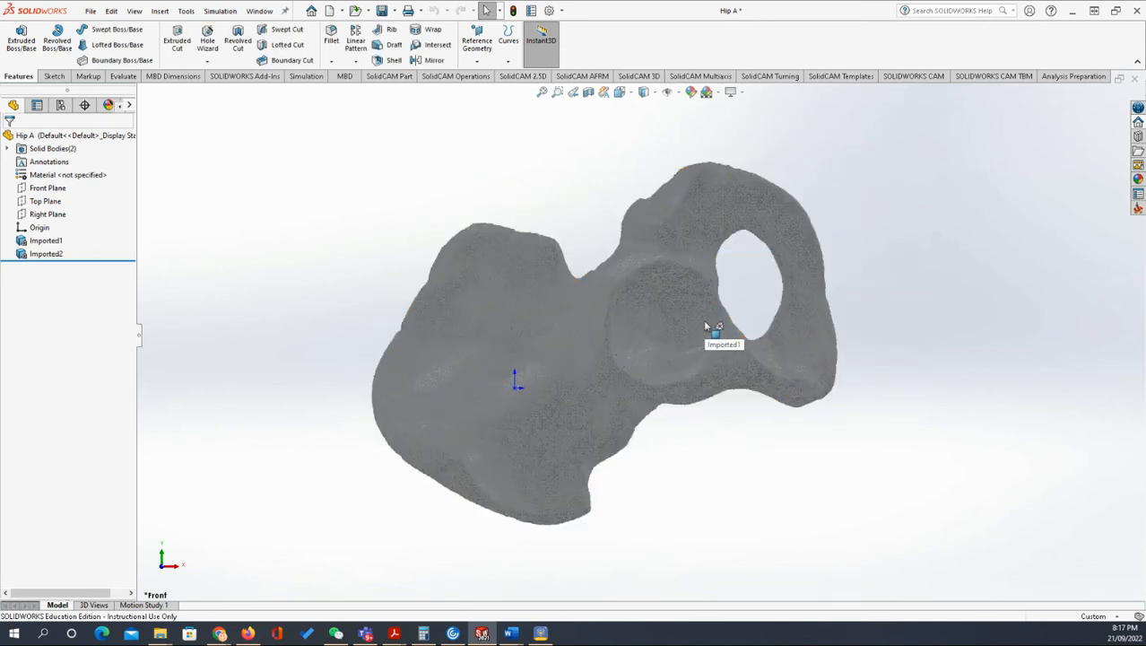
# Step: Save the imported hip bone as a SOLIDWORKS part named Hip A in the Scanned folder
pyautogui.moveTo(765, 458); pyautogui.dragTo(752, 507, button='middle')
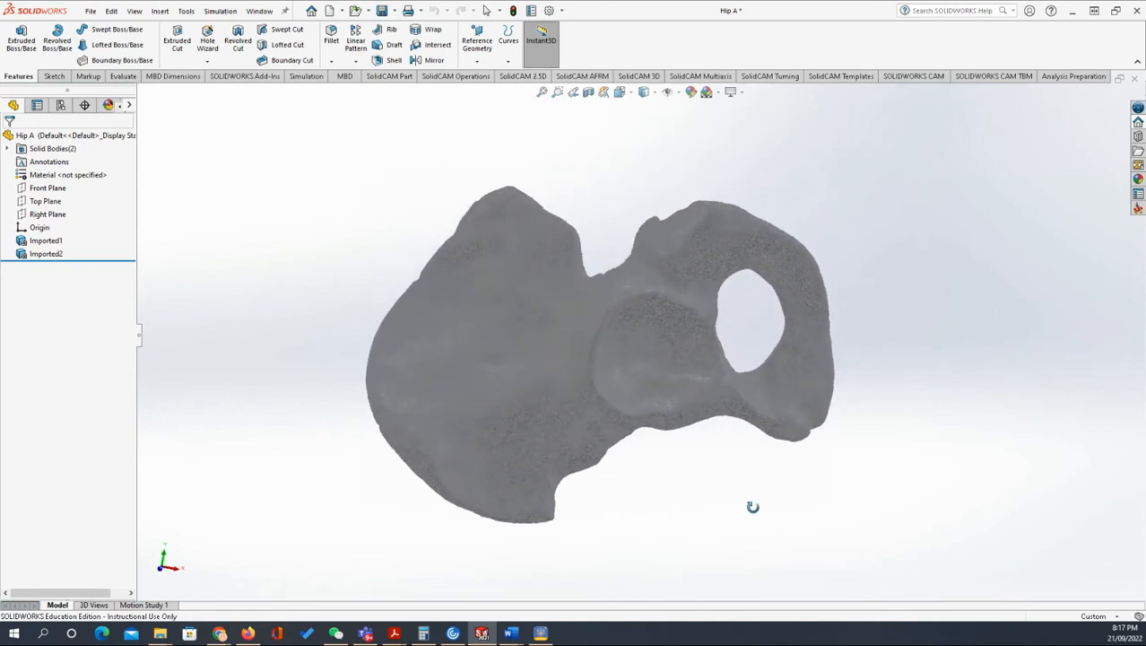
pyautogui.scroll(3, 659, 341)
pyautogui.scroll(-5, 651, 319)
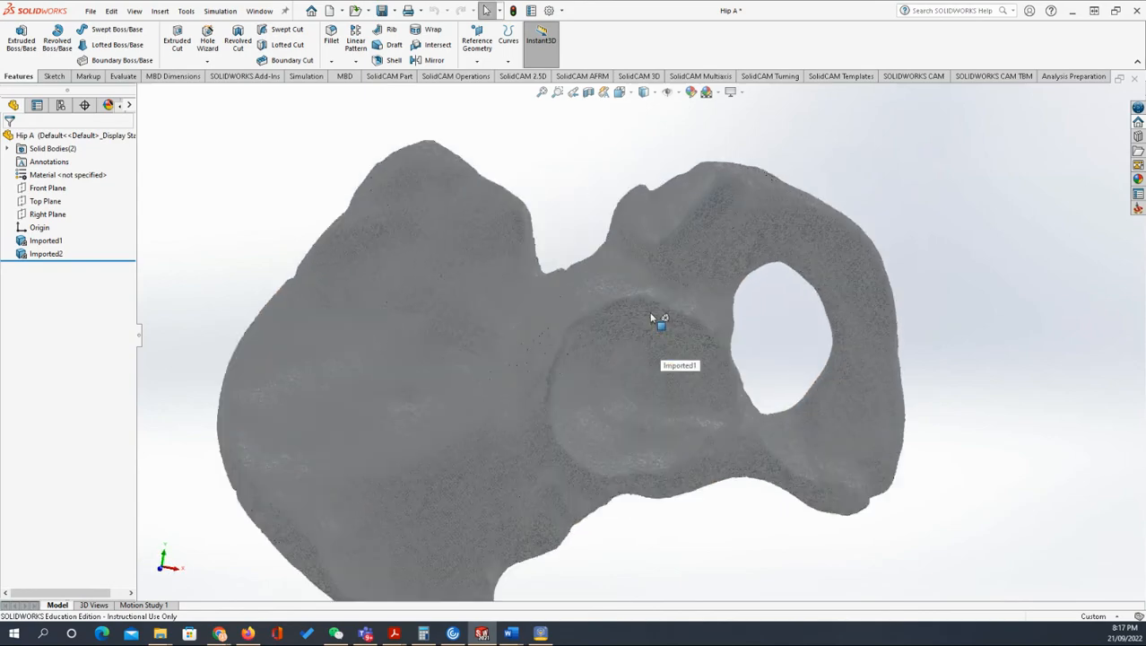
pyautogui.scroll(-10, 652, 319)
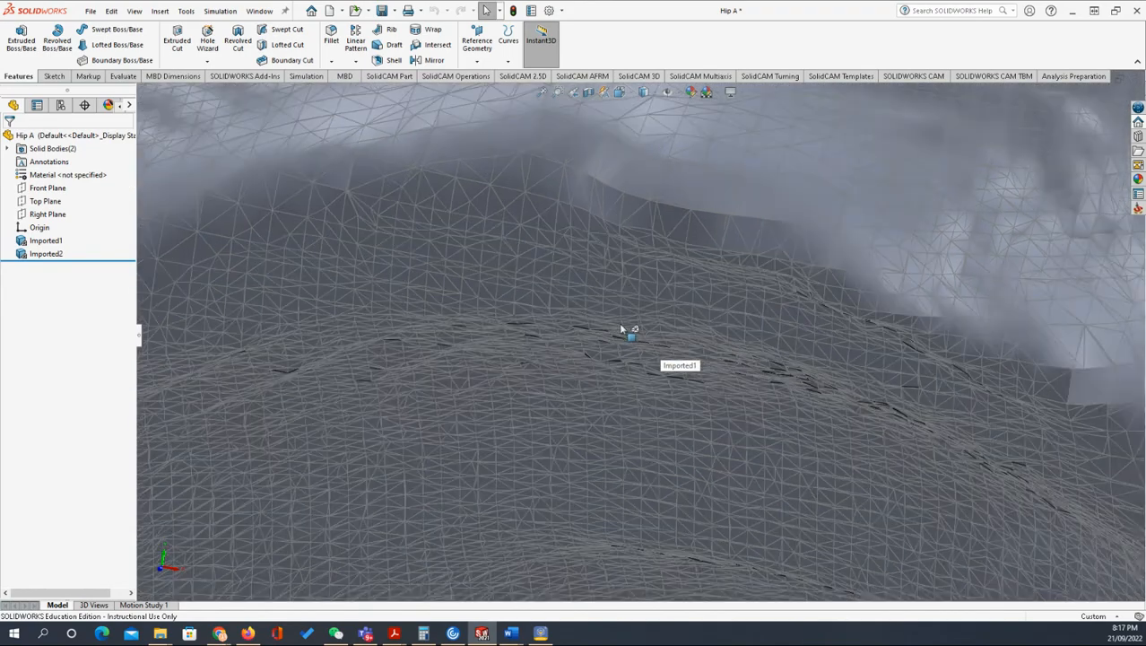
pyautogui.scroll(12, 621, 330)
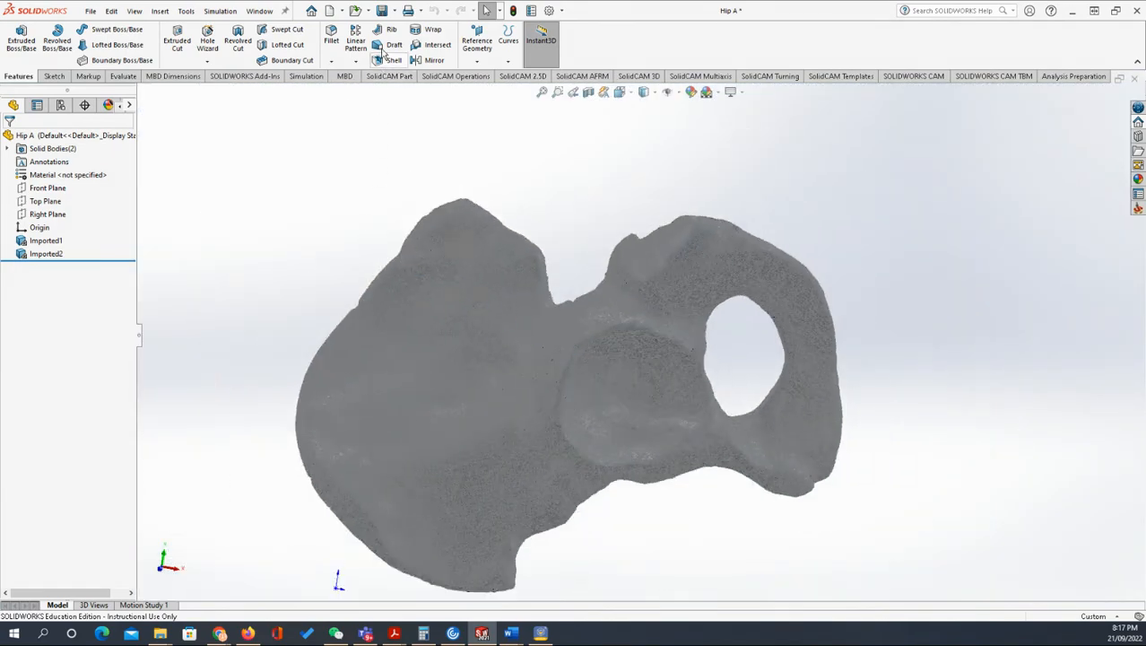
pyautogui.click(395, 12)
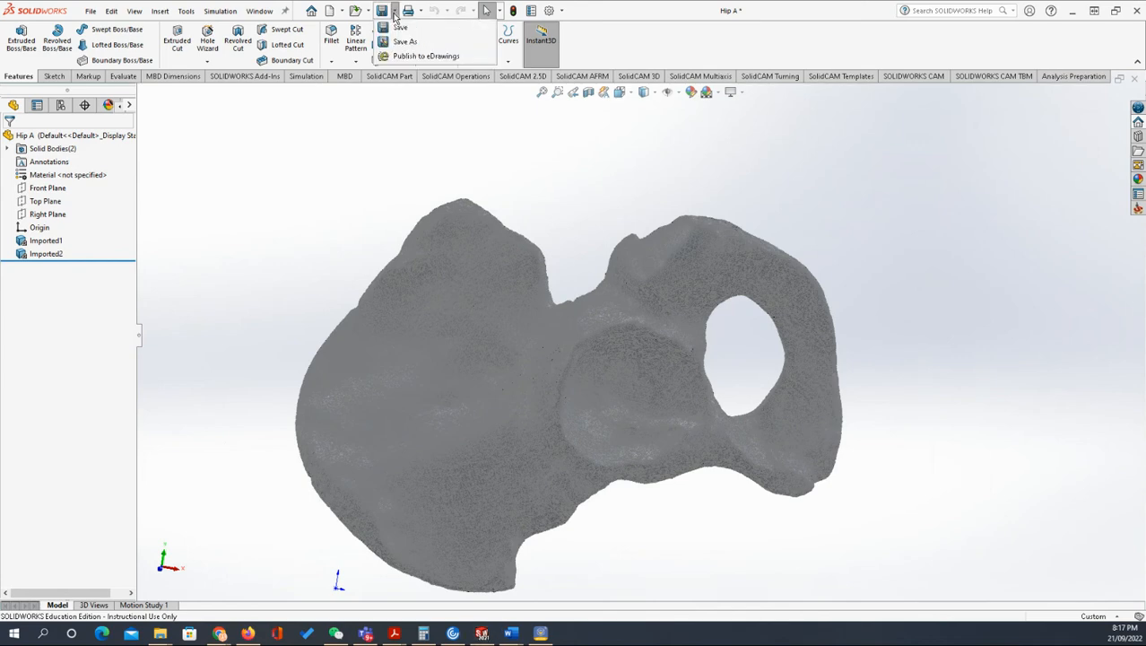
pyautogui.click(403, 43)
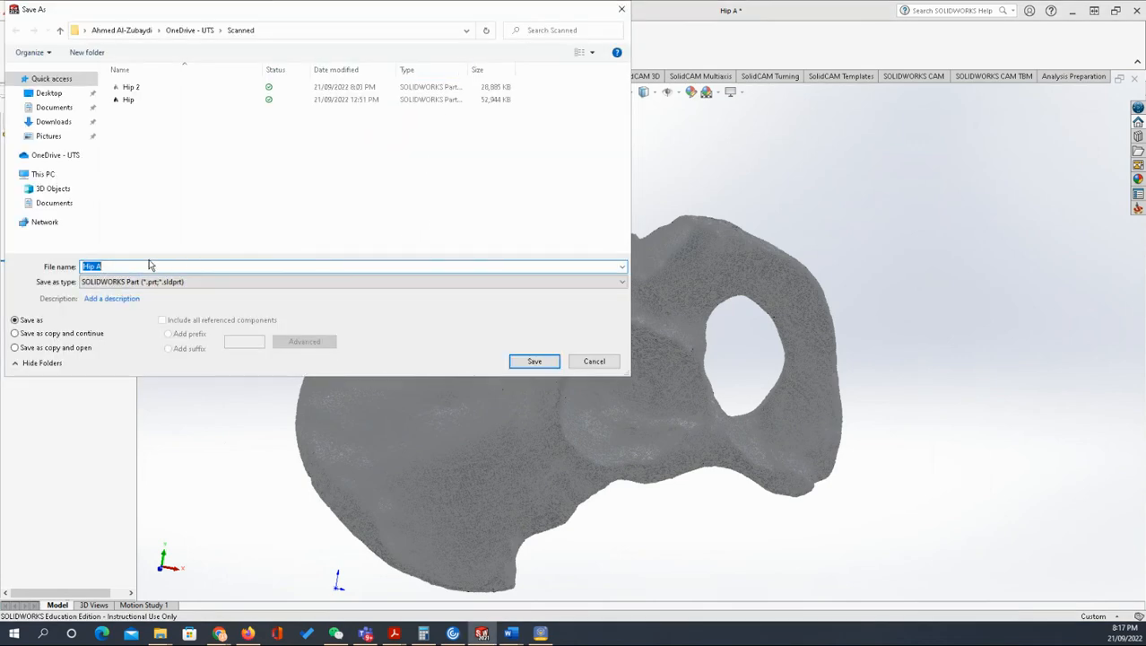
pyautogui.click(538, 363)
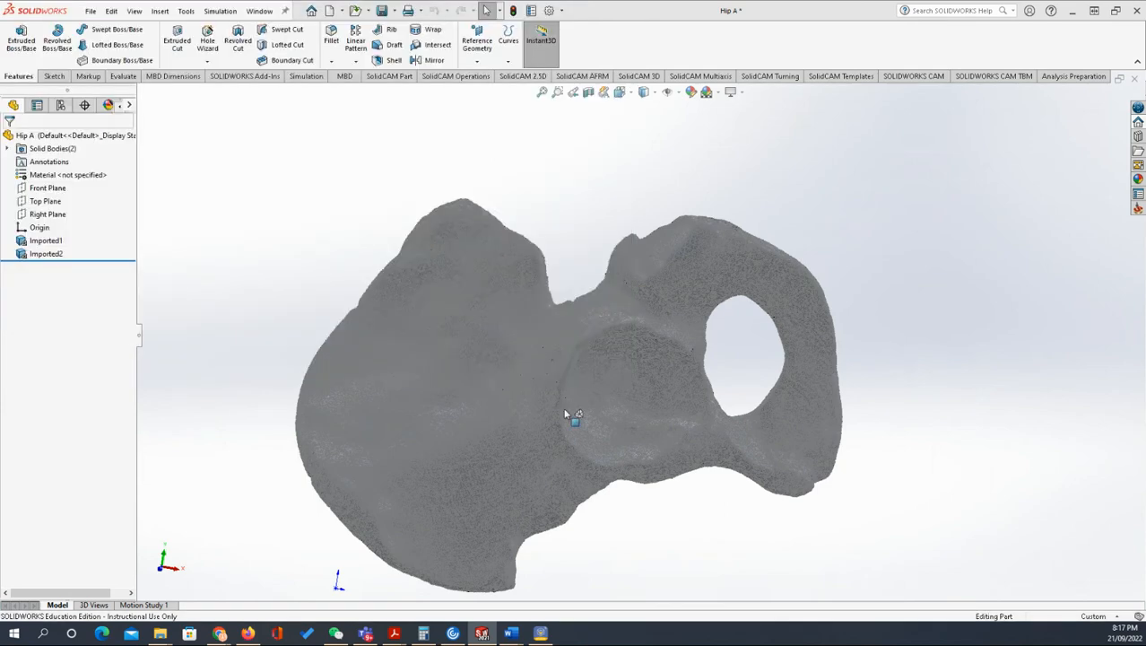
# Step: Change the hip bone's display style to shaded without mesh edges
pyautogui.scroll(3, 574, 395)
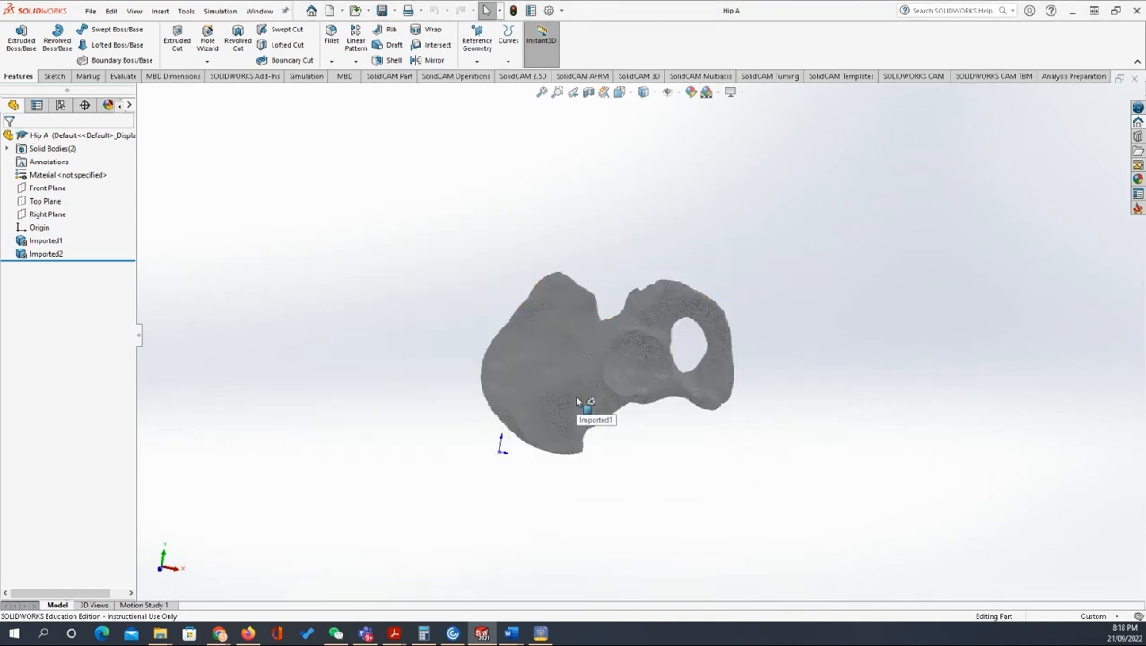
pyautogui.scroll(-10, 603, 369)
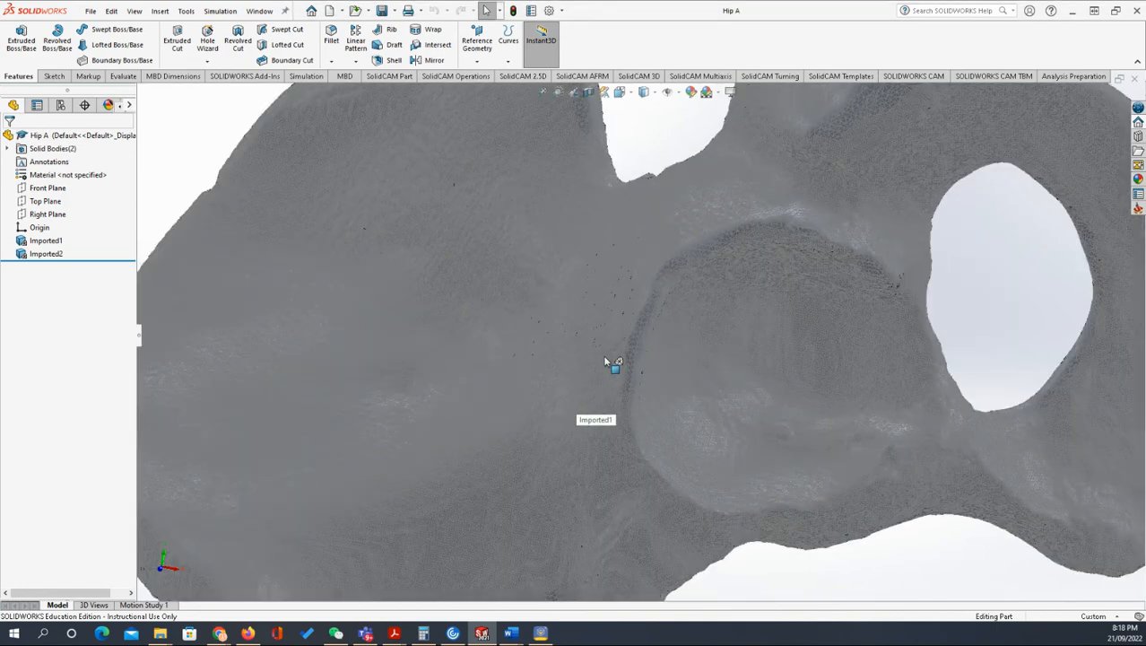
pyautogui.scroll(10, 603, 354)
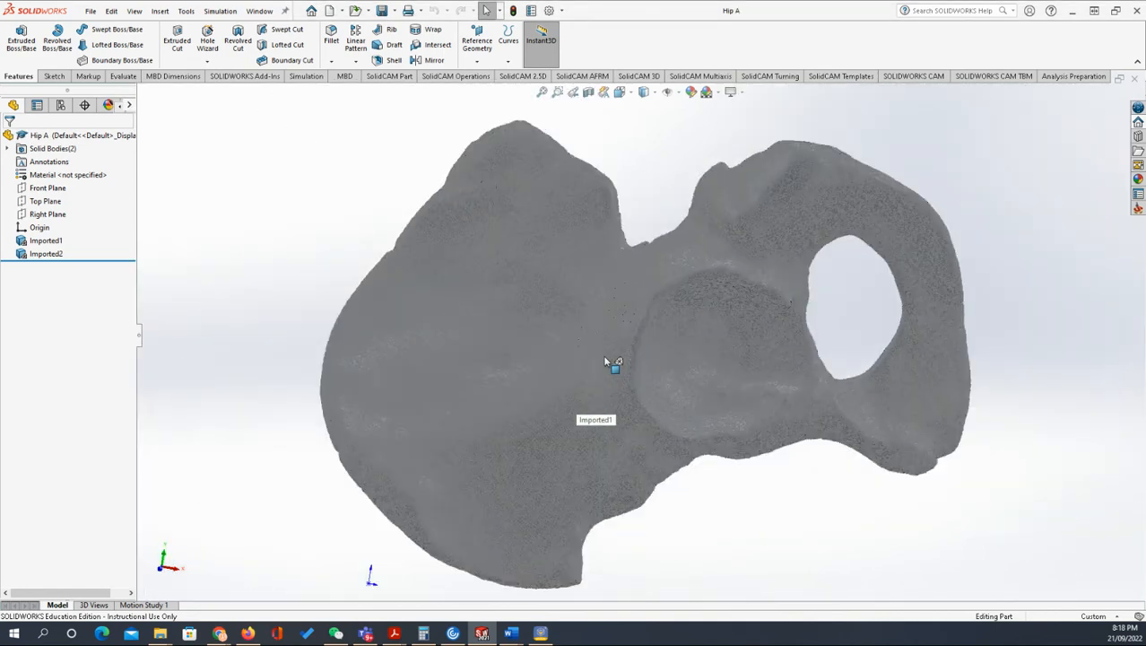
pyautogui.click(655, 94)
pyautogui.click(644, 123)
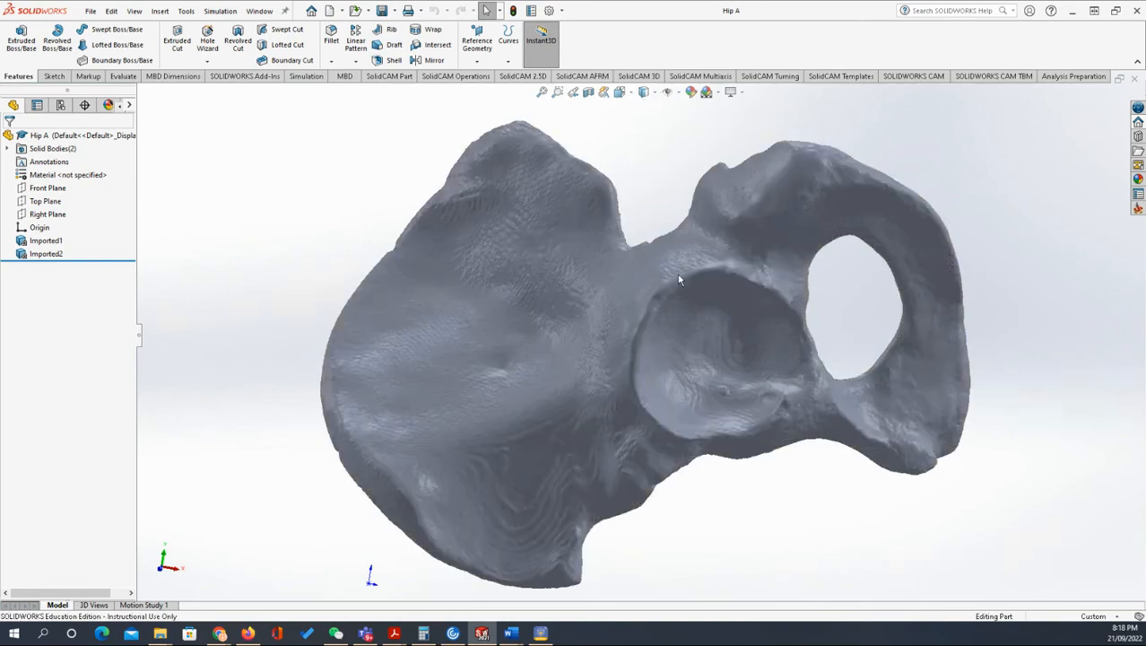
# Step: Examine the shaded hip bone's surface from a rotated angle and up close beside the socket
pyautogui.moveTo(721, 498); pyautogui.dragTo(594, 492, button='middle')
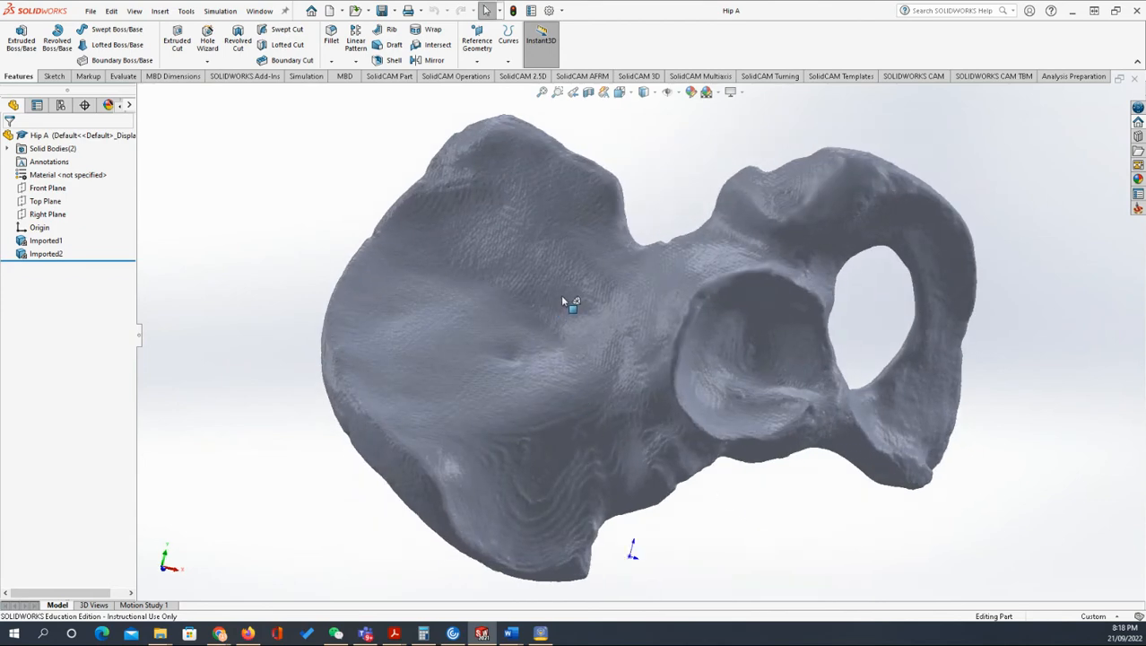
pyautogui.scroll(3, 513, 261)
pyautogui.scroll(-8, 610, 324)
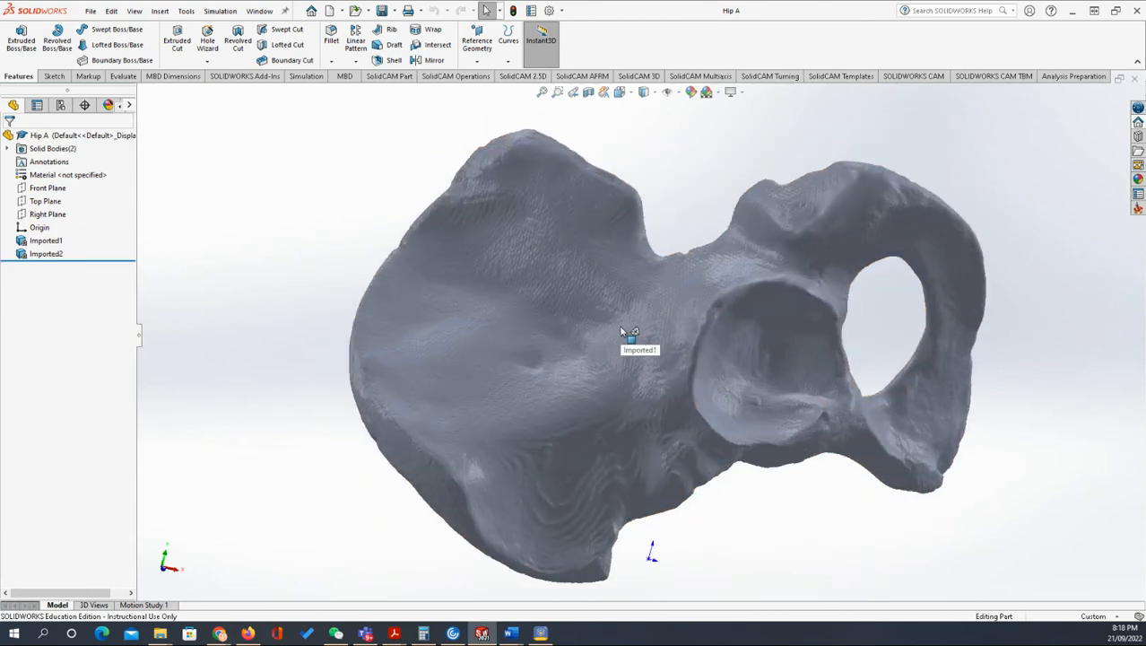
pyautogui.scroll(-6, 648, 339)
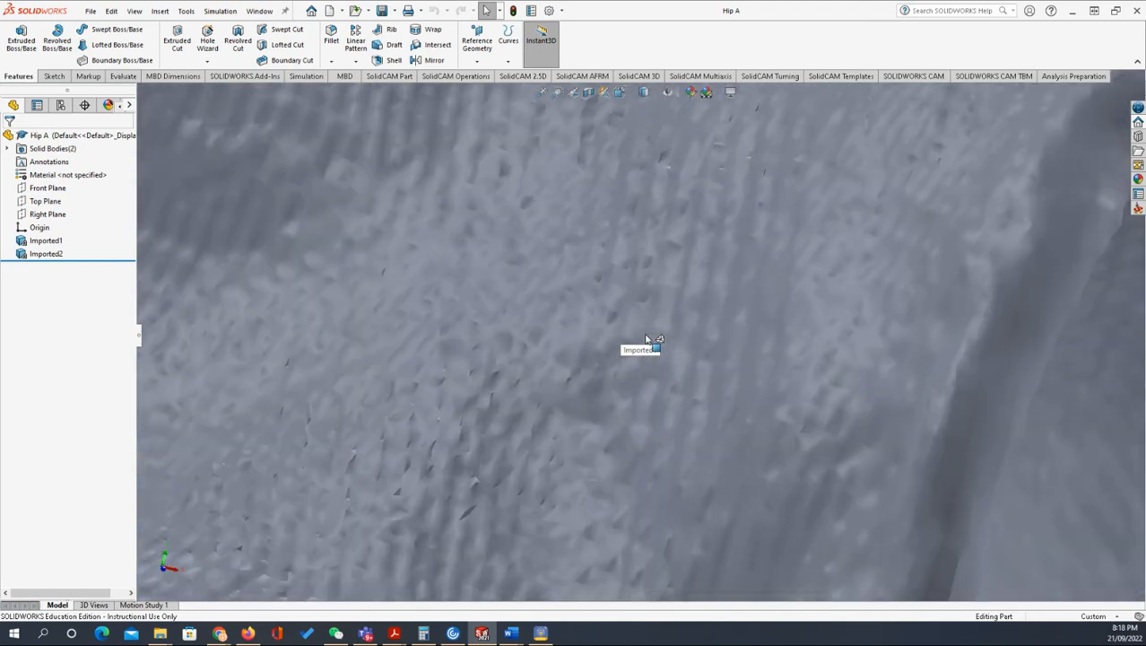
pyautogui.scroll(8, 644, 339)
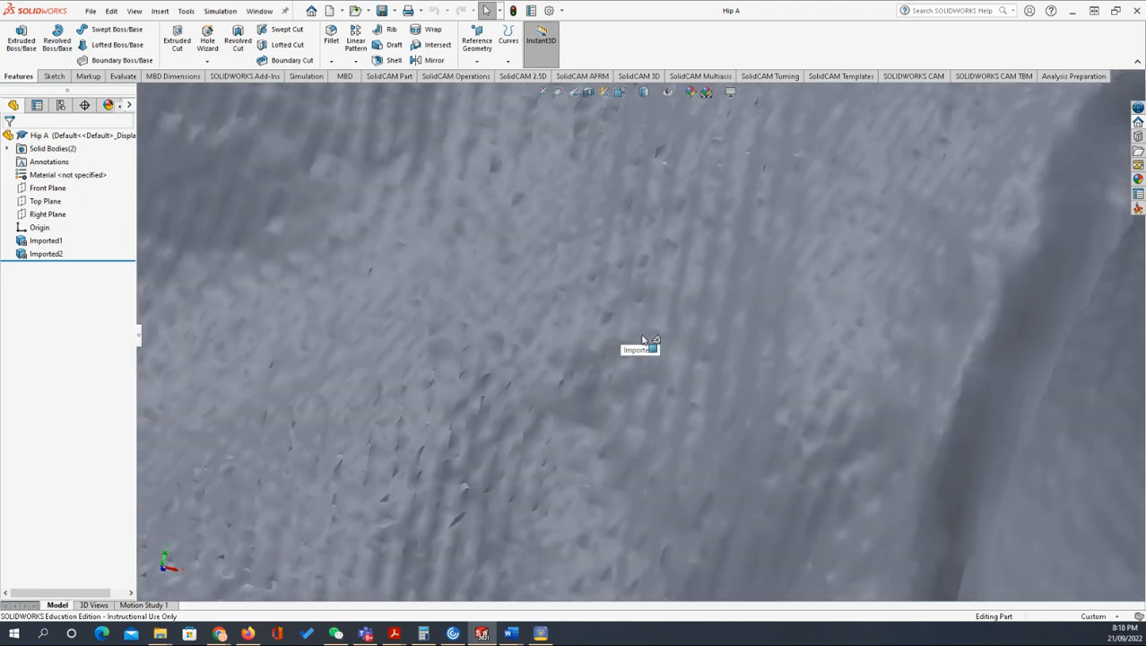
pyautogui.scroll(3, 640, 336)
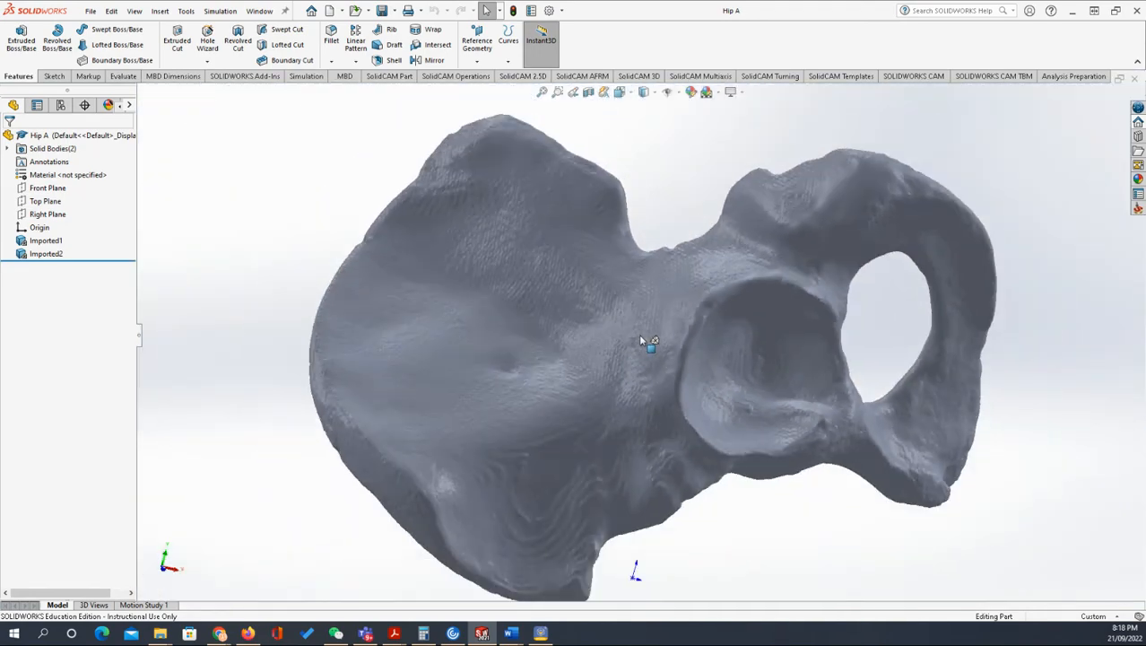
pyautogui.scroll(1, 640, 337)
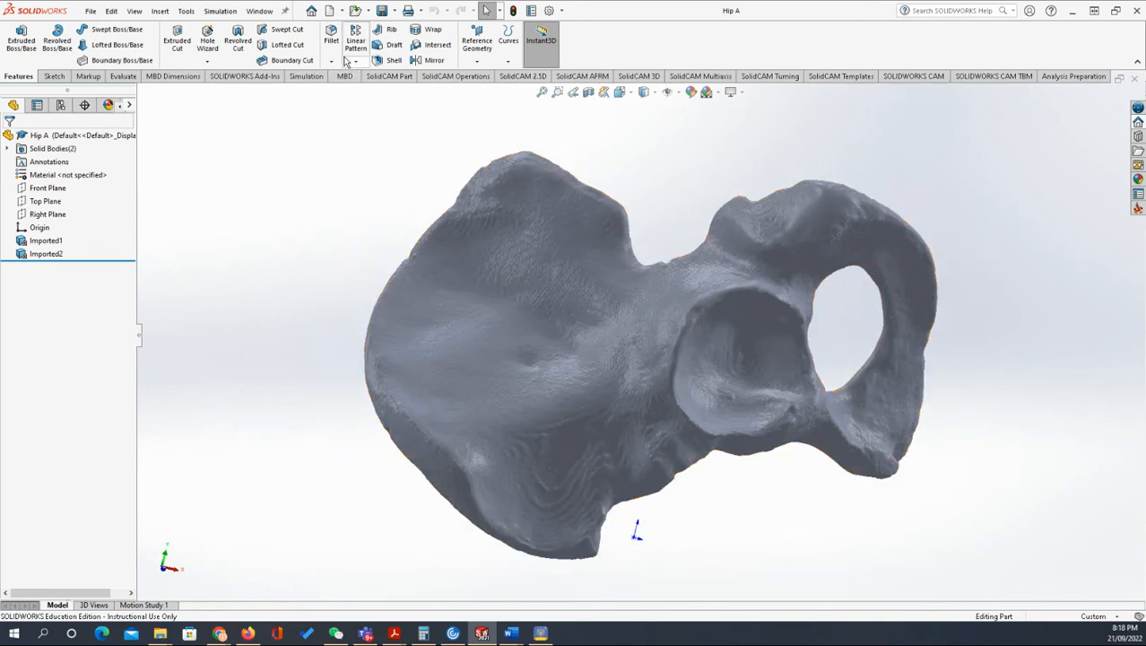
# Step: Create a drawing from the hip bone part with the draw template, accepting the mesh body warning
pyautogui.click(342, 10)
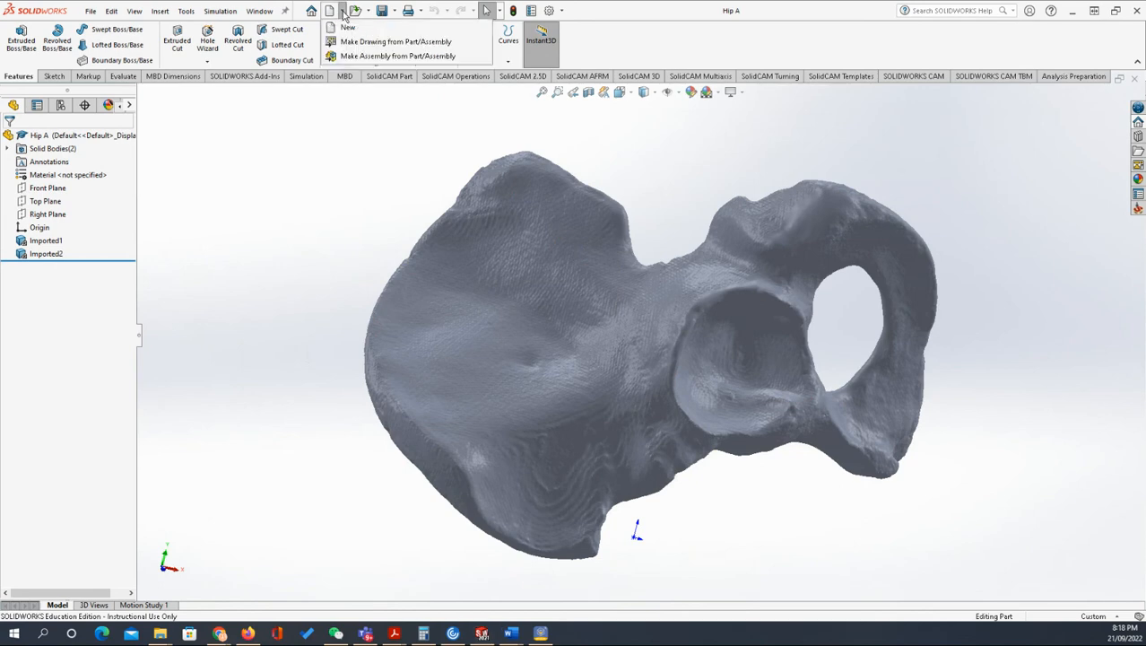
pyautogui.click(395, 41)
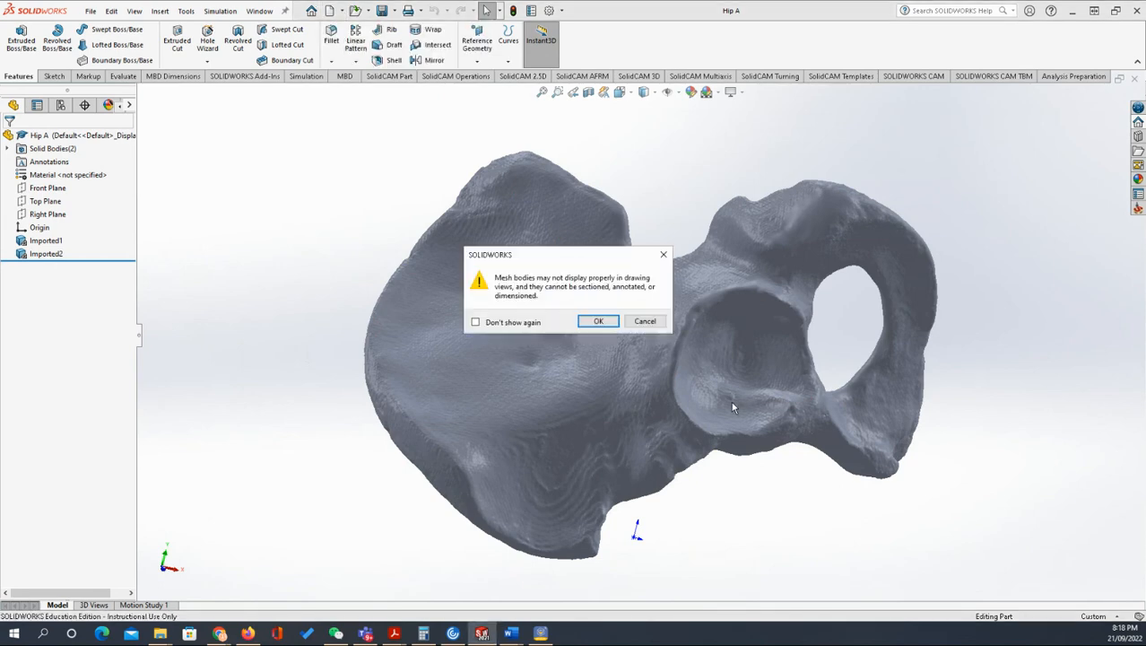
pyautogui.click(594, 322)
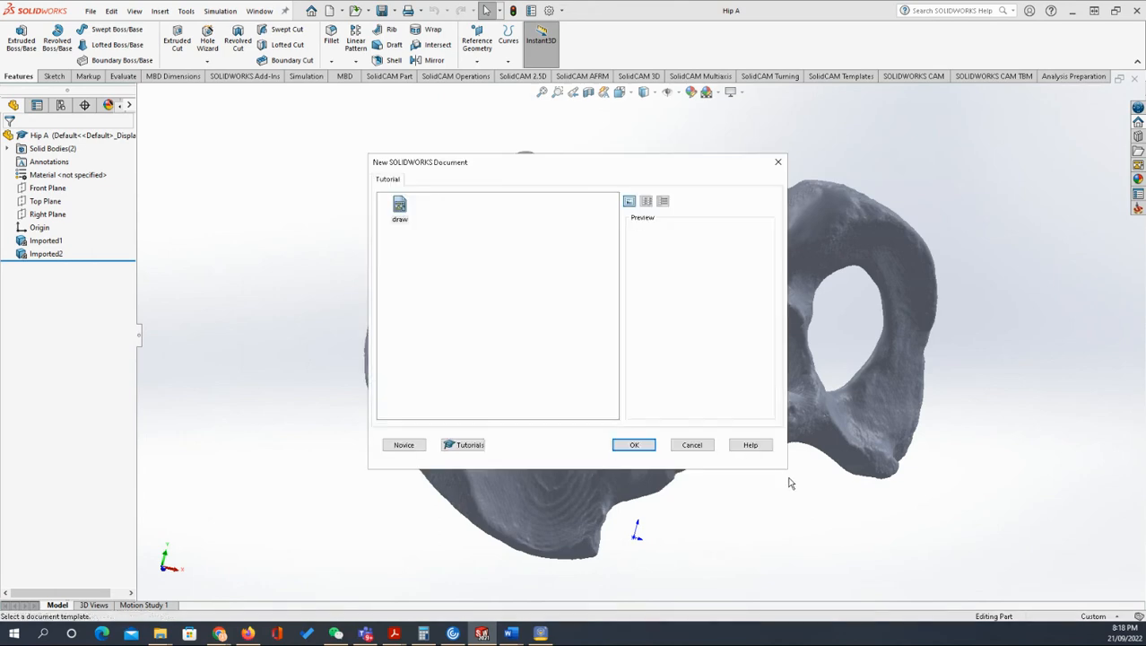
pyautogui.click(400, 210)
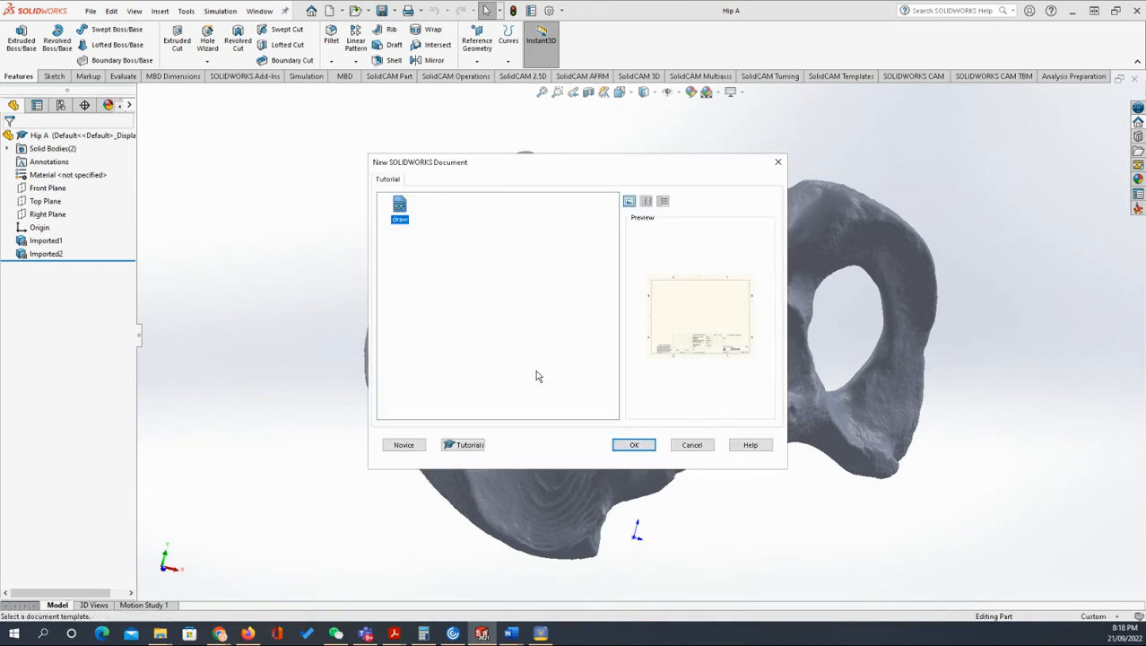
pyautogui.click(634, 445)
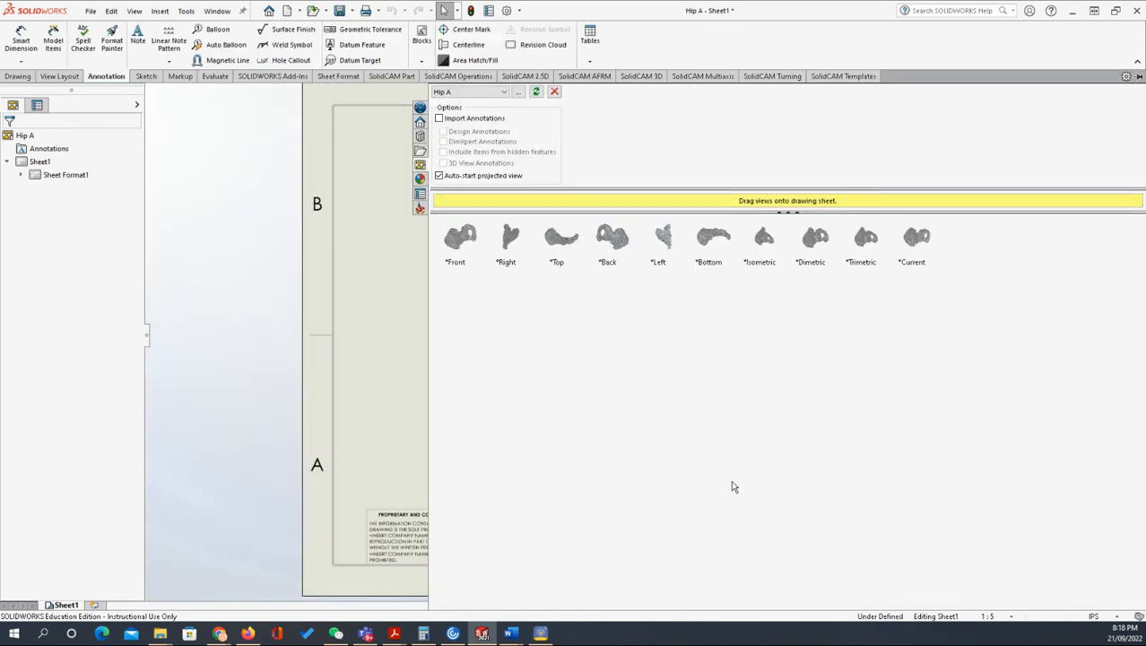
# Step: Place the hip bone's front view in the sheet's upper area and project a side view beside it
pyautogui.moveTo(428, 335); pyautogui.dragTo(810, 382)
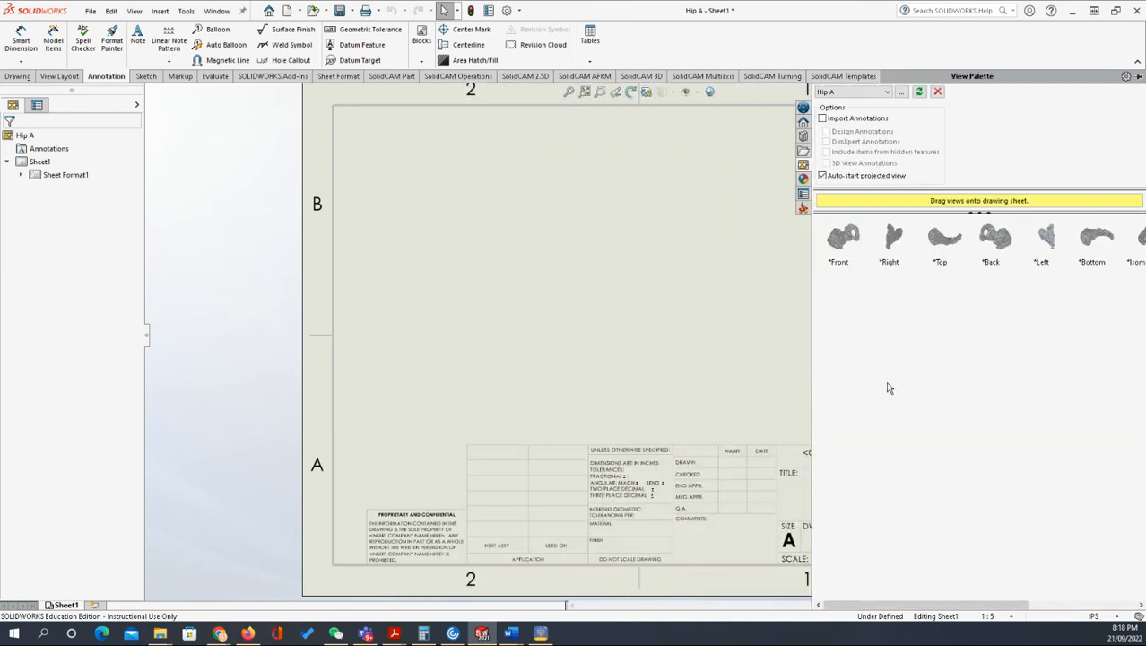
pyautogui.moveTo(850, 244); pyautogui.dragTo(468, 221)
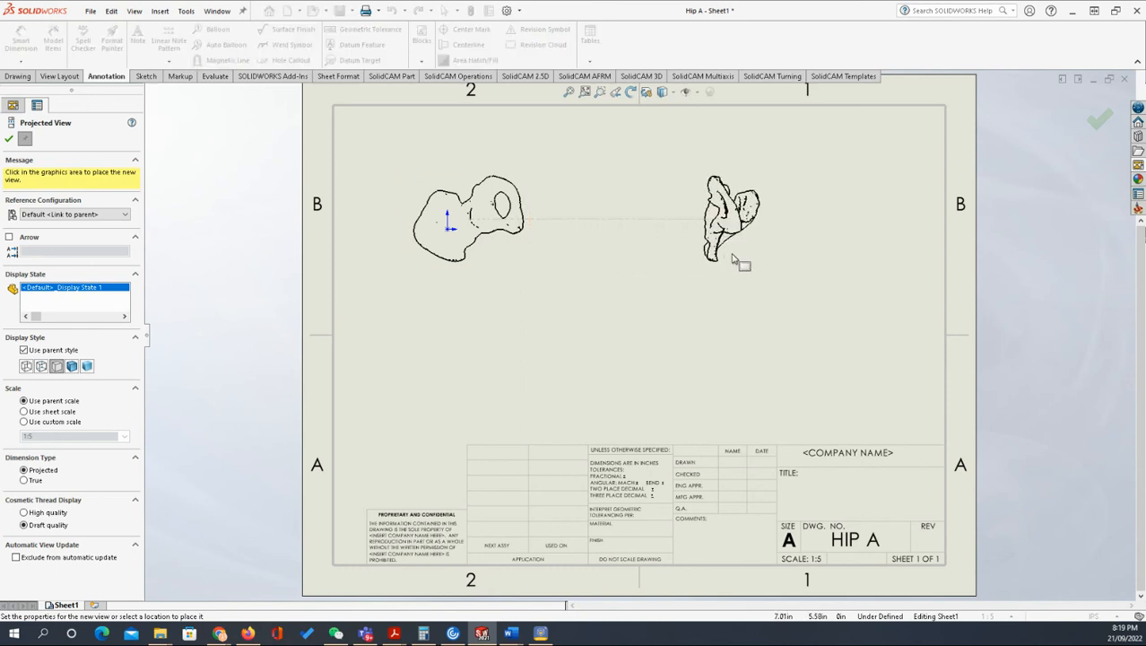
pyautogui.click(733, 259)
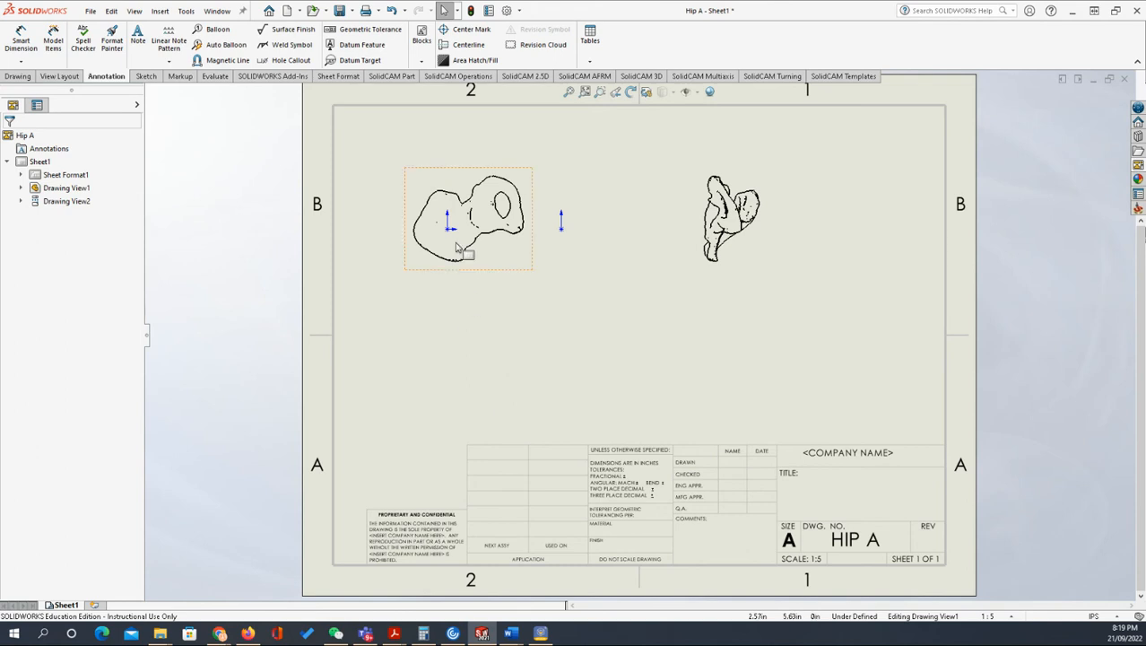
pyautogui.click(468, 359)
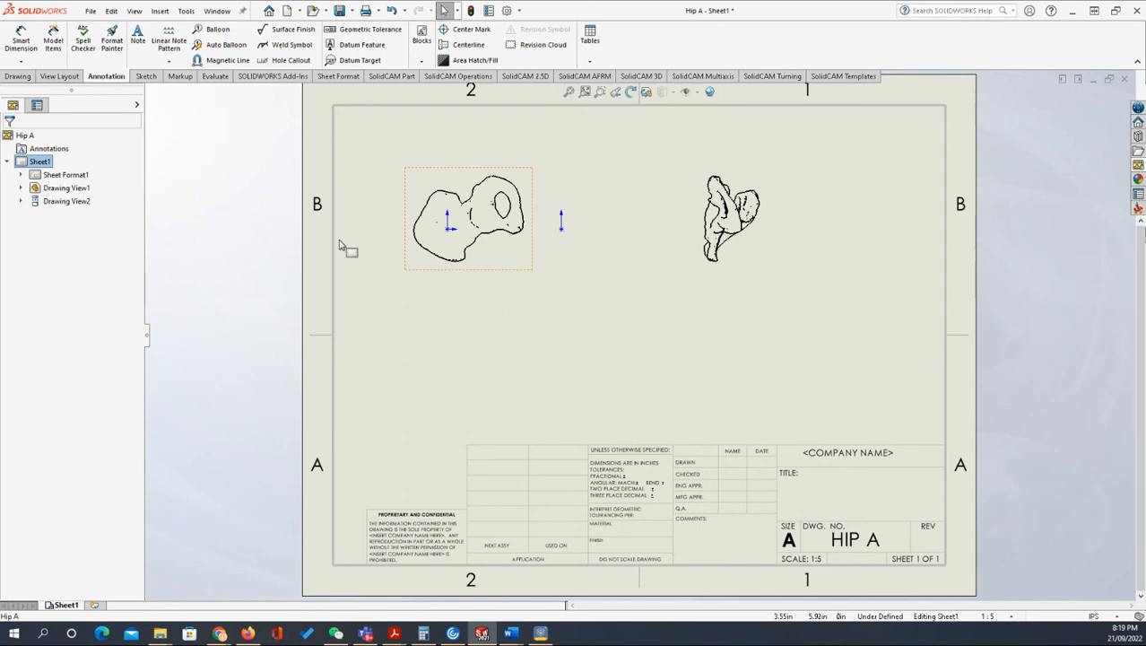
# Step: Try to start automatic dimensioning of the hip bone's drawing views with Smart Dimension
pyautogui.click(21, 43)
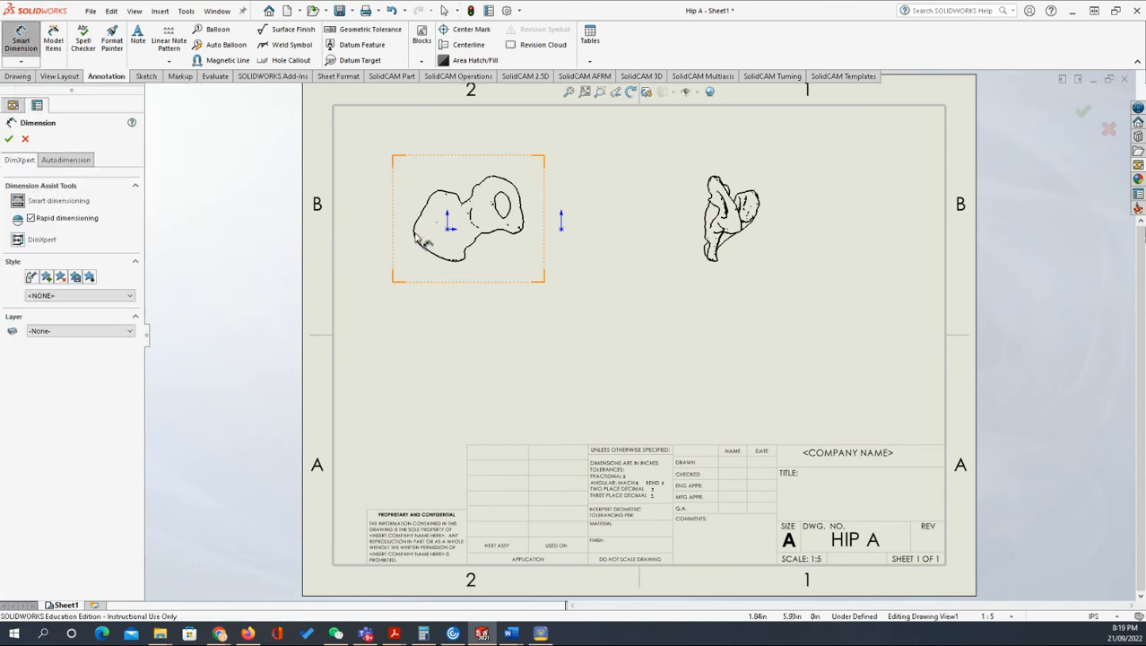
pyautogui.scroll(-4, 415, 233)
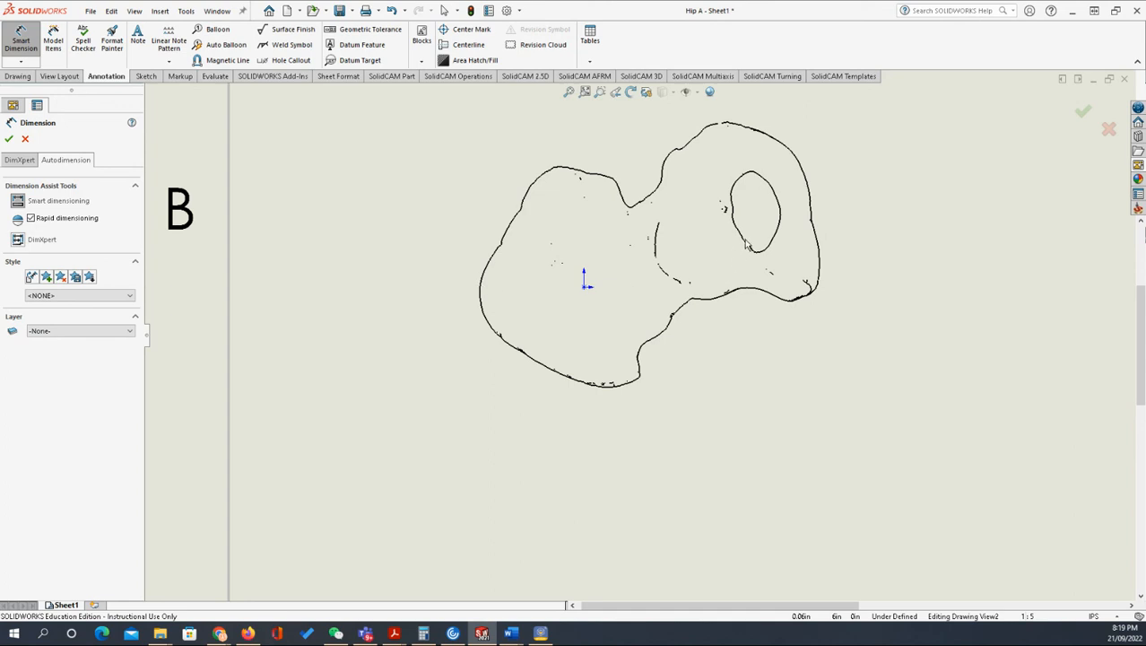
pyautogui.click(783, 376)
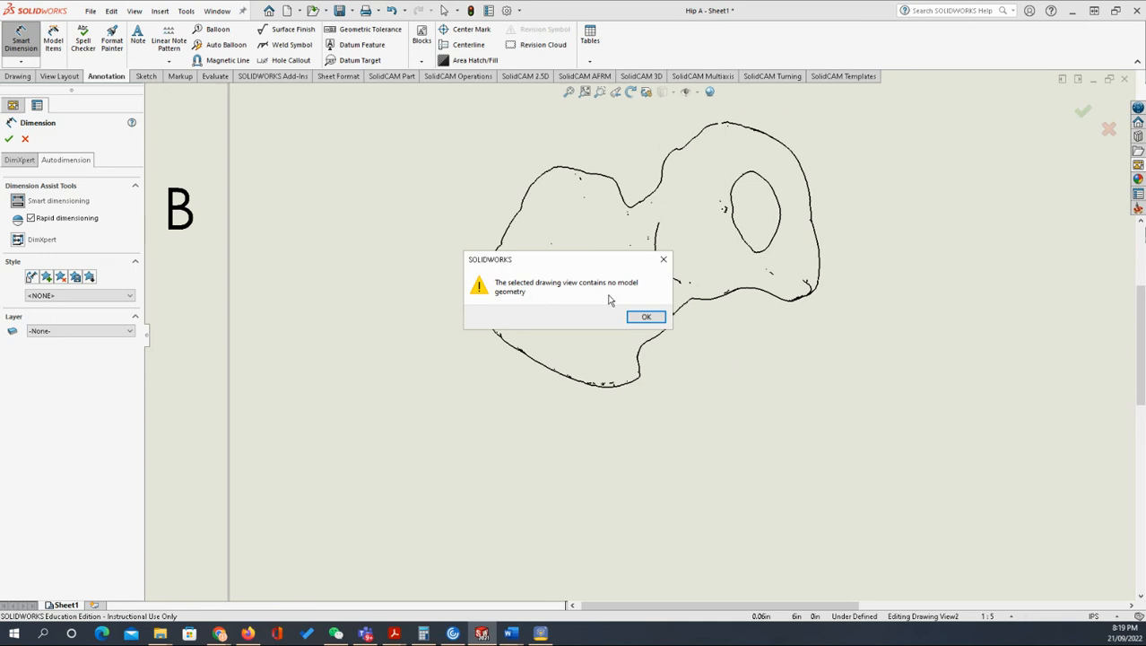
pyautogui.click(643, 317)
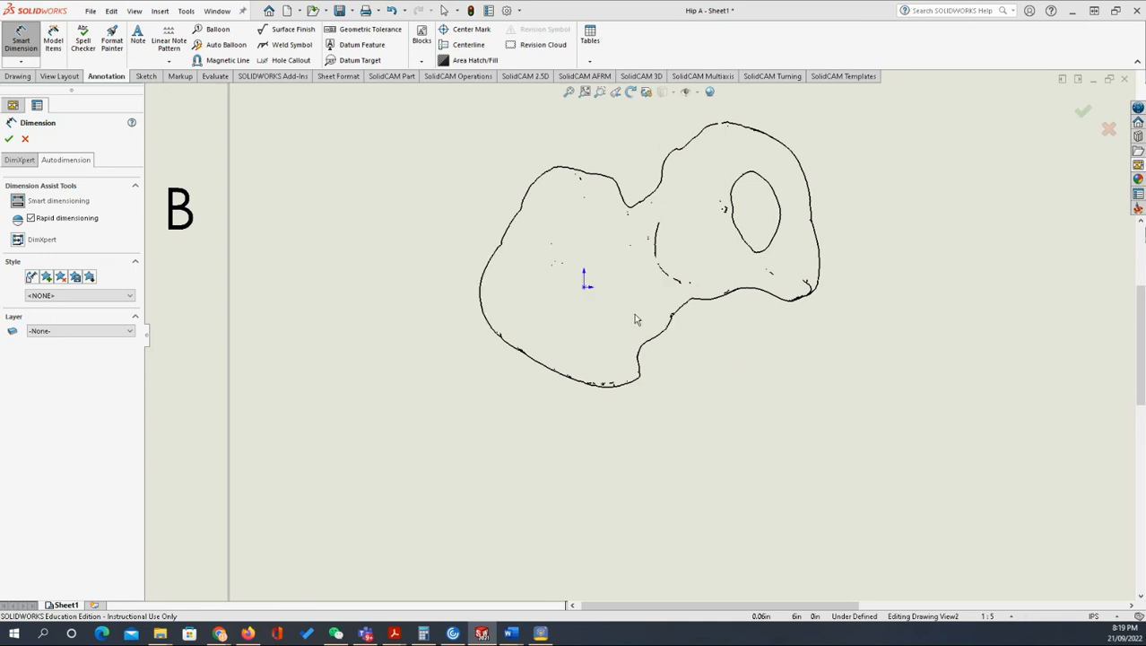
# Step: Examine both hip bone views up close and try to autodimension all entities with baseline horizontal and vertical schemes
pyautogui.click(711, 371)
pyautogui.scroll(4, 722, 369)
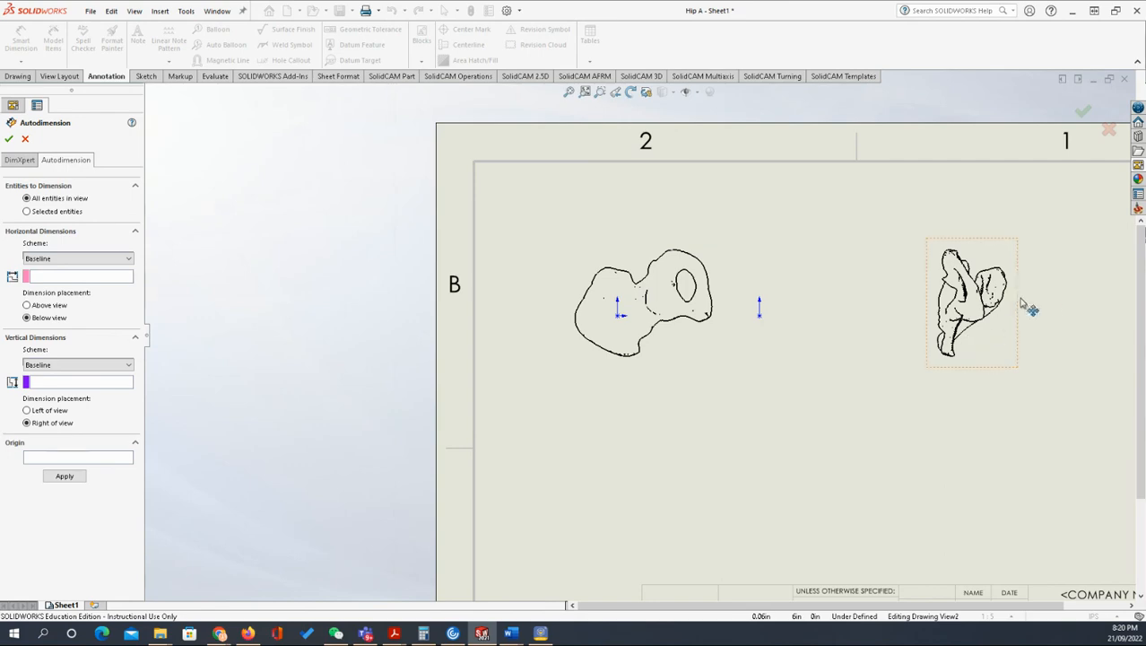
pyautogui.scroll(-6, 1018, 307)
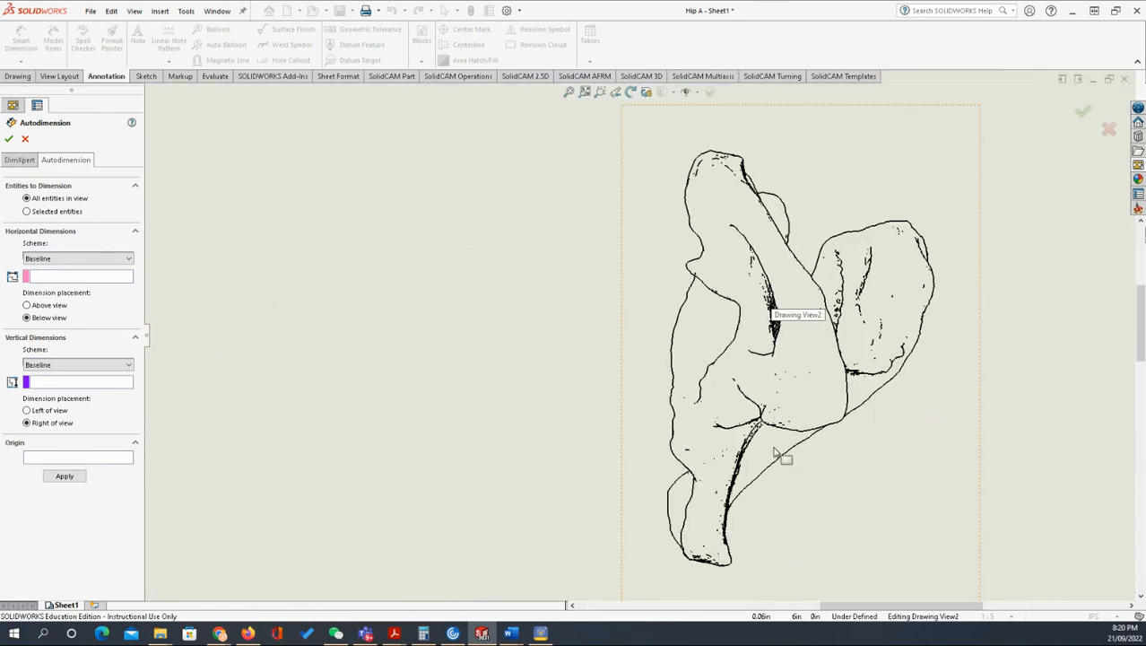
pyautogui.scroll(-2, 780, 453)
pyautogui.scroll(6, 734, 448)
pyautogui.scroll(3, 435, 385)
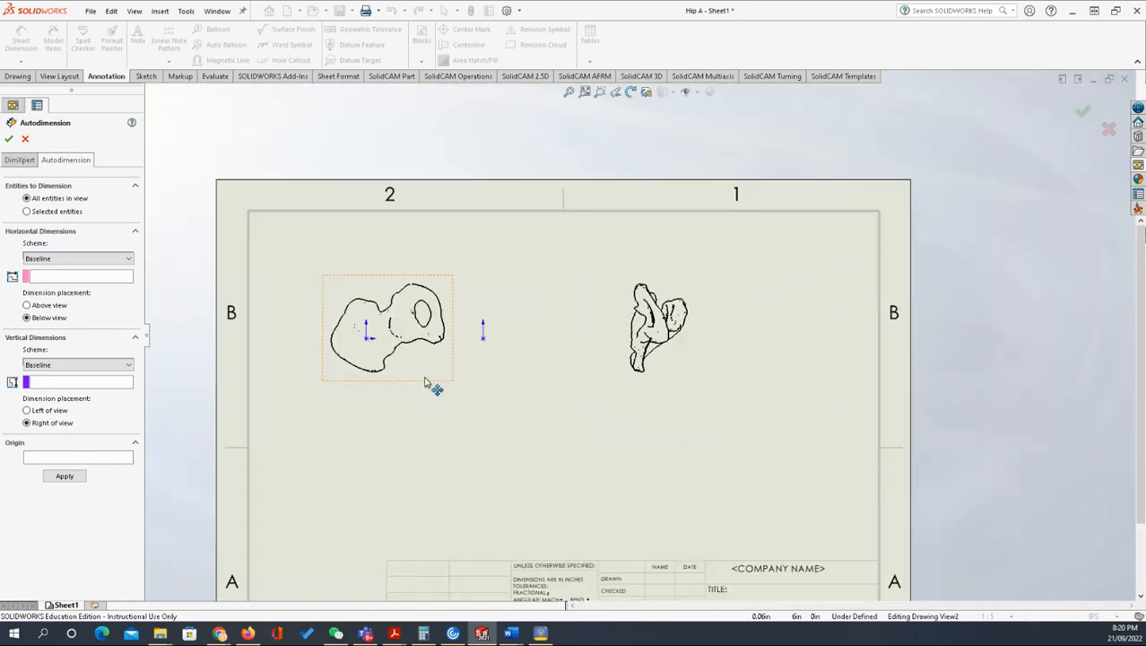
pyautogui.scroll(-2, 396, 333)
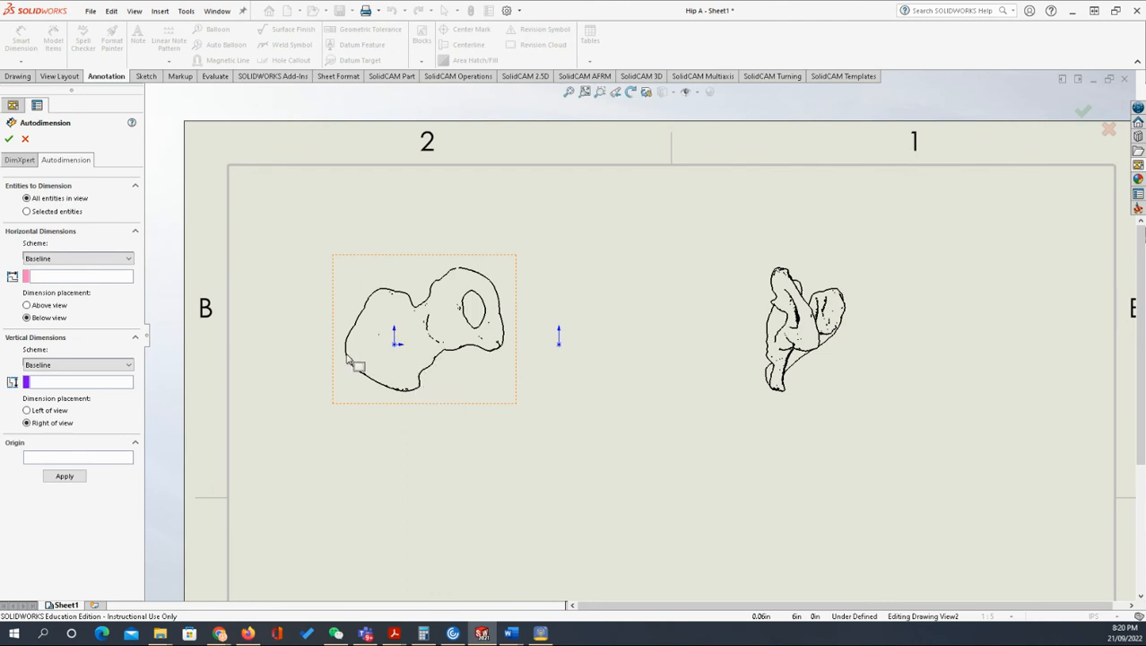
pyautogui.click(9, 139)
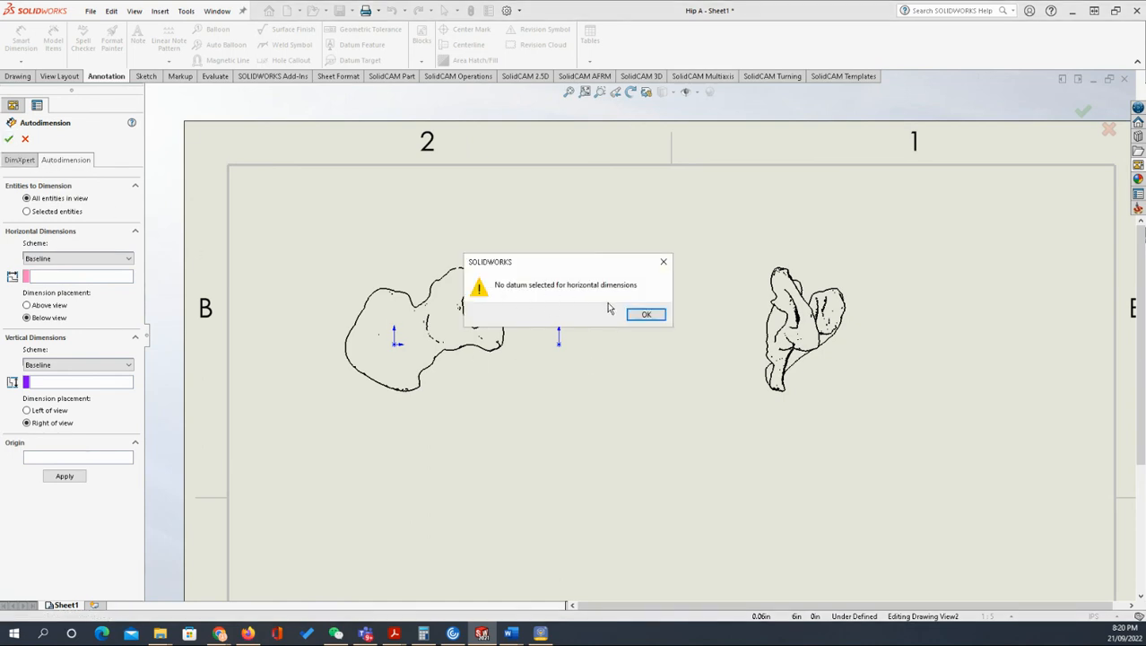
pyautogui.click(638, 318)
pyautogui.click(635, 318)
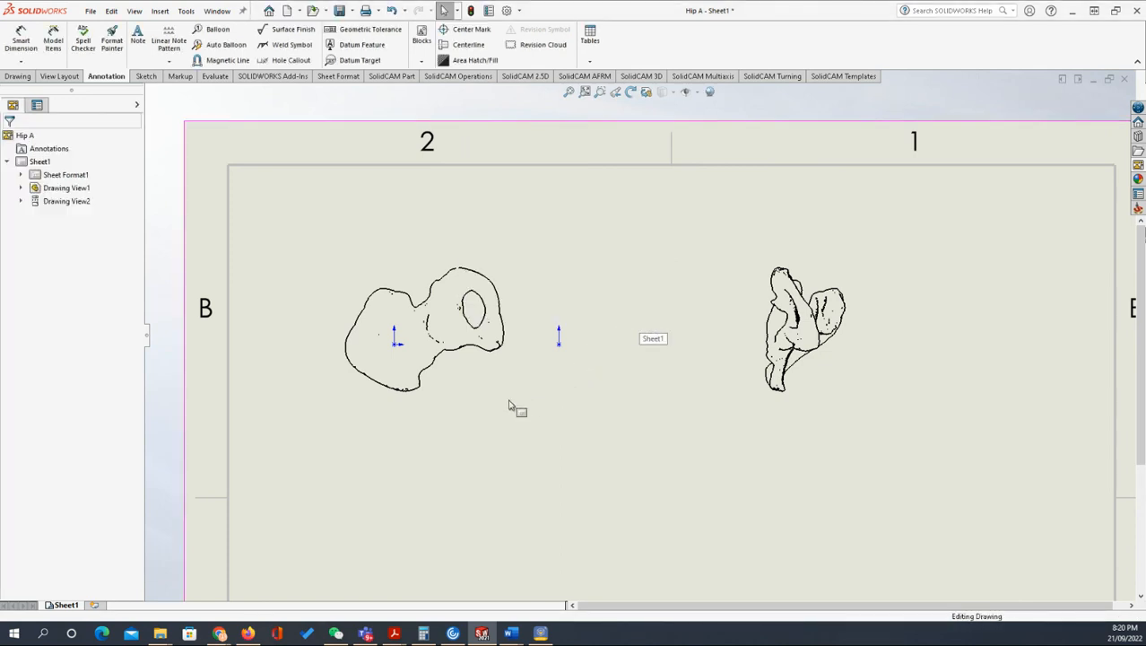
# Step: Close the Hip A drawing without saving and return to the rotated hip bone part
pyautogui.press('f')
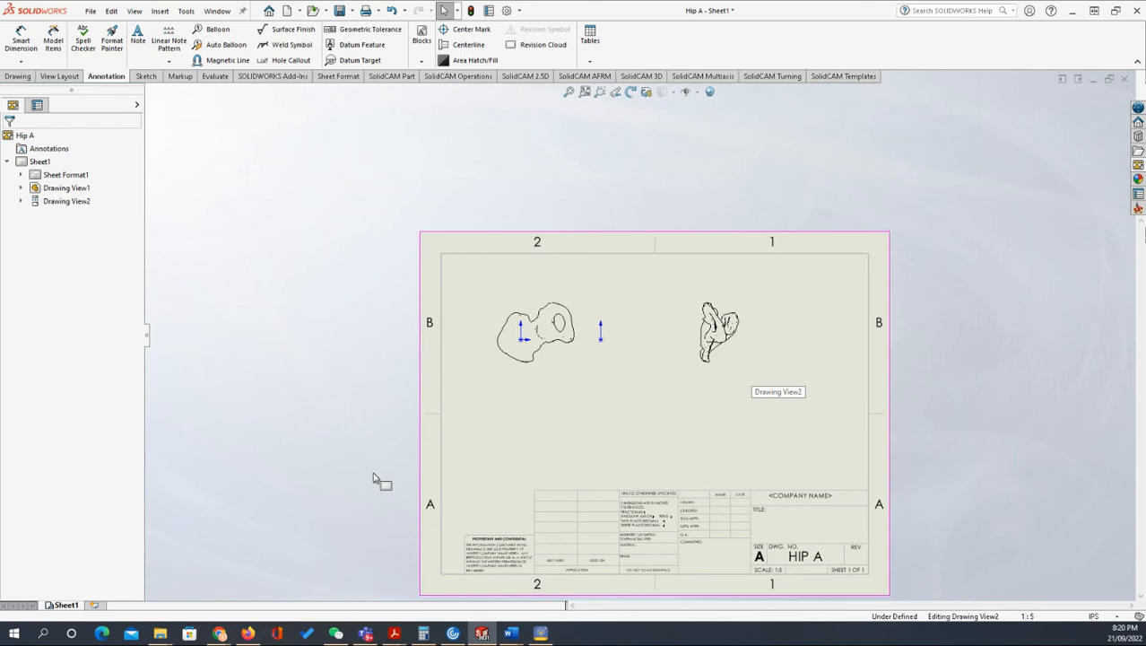
pyautogui.click(482, 633)
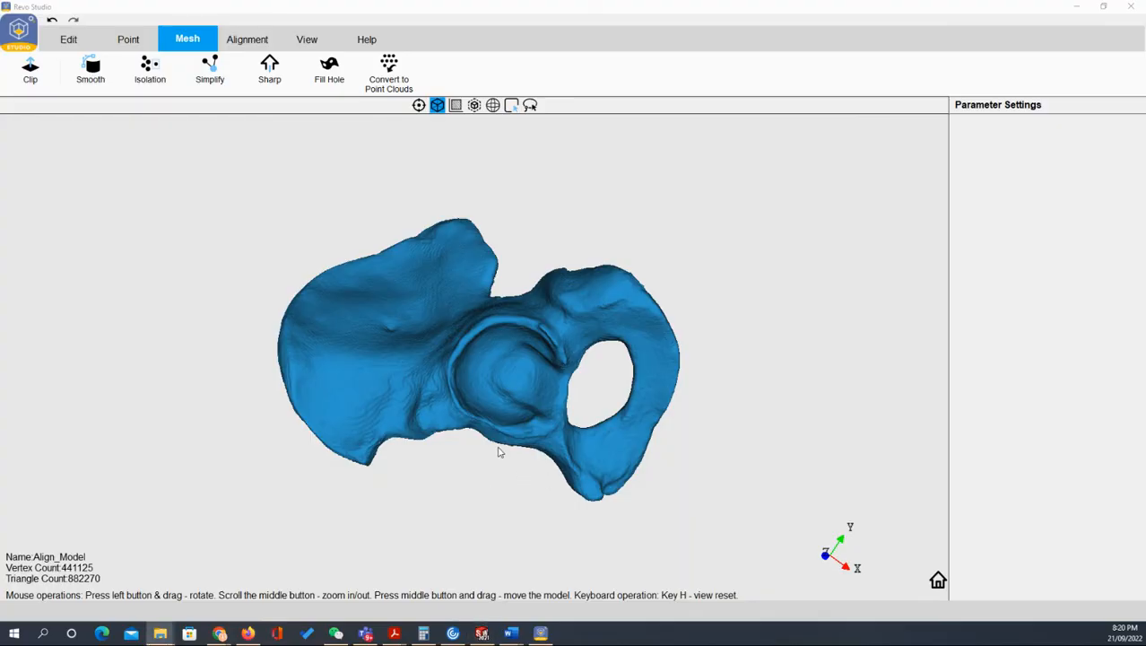
pyautogui.click(481, 633)
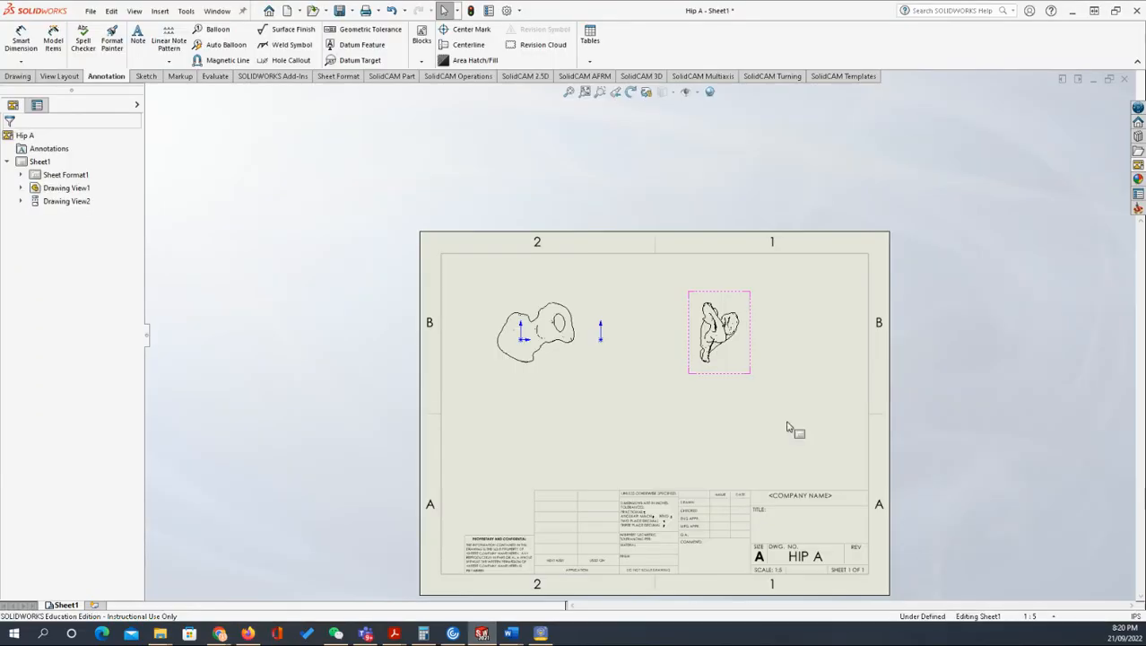
pyautogui.click(1125, 80)
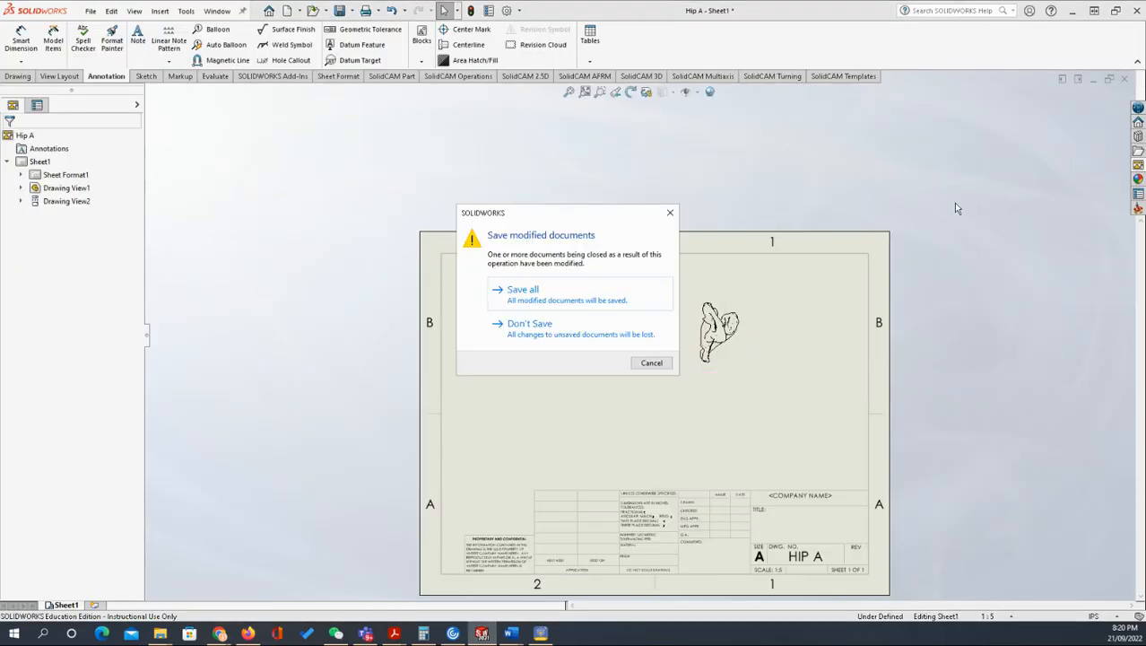
pyautogui.click(527, 327)
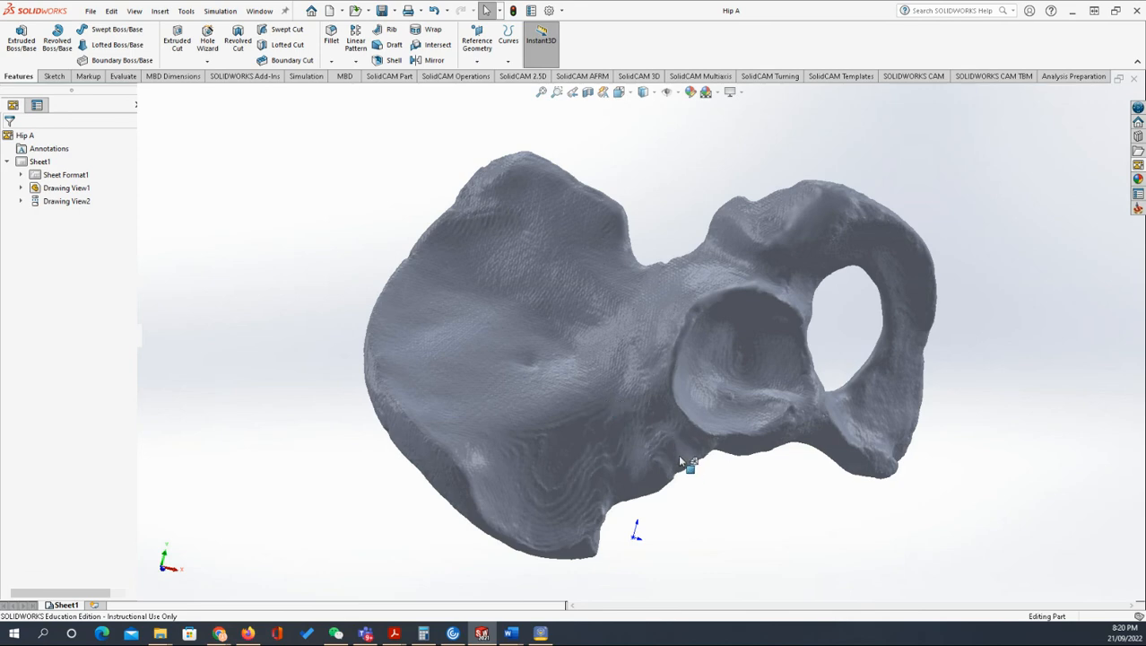
pyautogui.moveTo(690, 430)
pyautogui.mouseDown(button='middle')
pyautogui.moveTo(427, 430)
pyautogui.moveTo(661, 452)
pyautogui.moveTo(777, 384)
pyautogui.moveTo(842, 248)
pyautogui.moveTo(693, 459)
pyautogui.moveTo(696, 428)
pyautogui.mouseUp(button='middle')
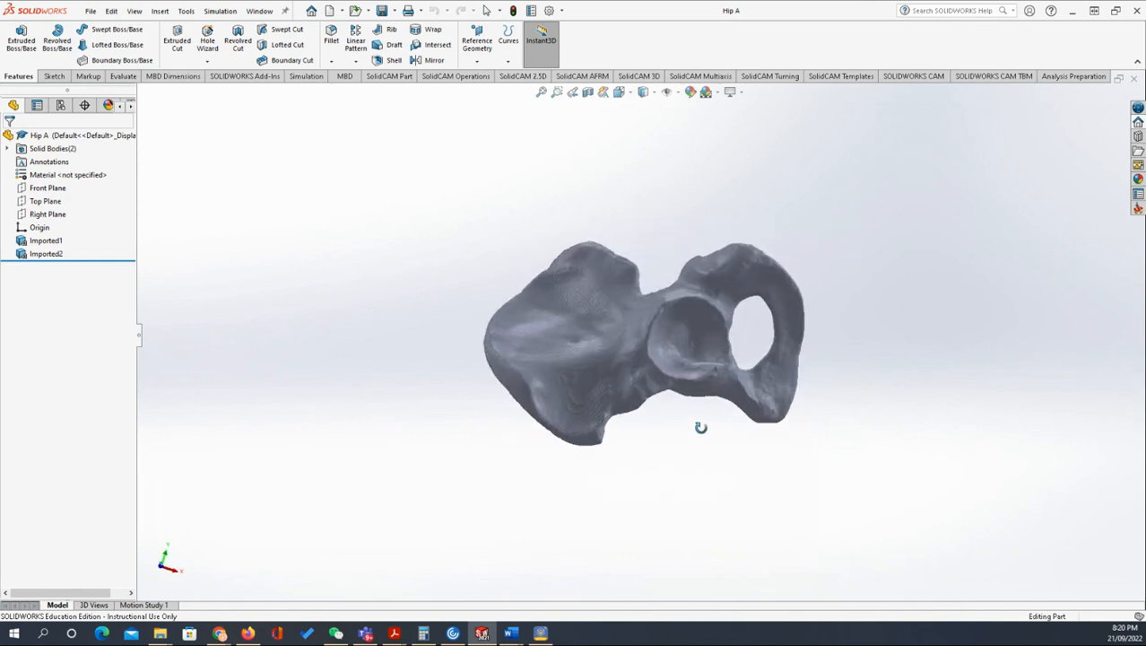